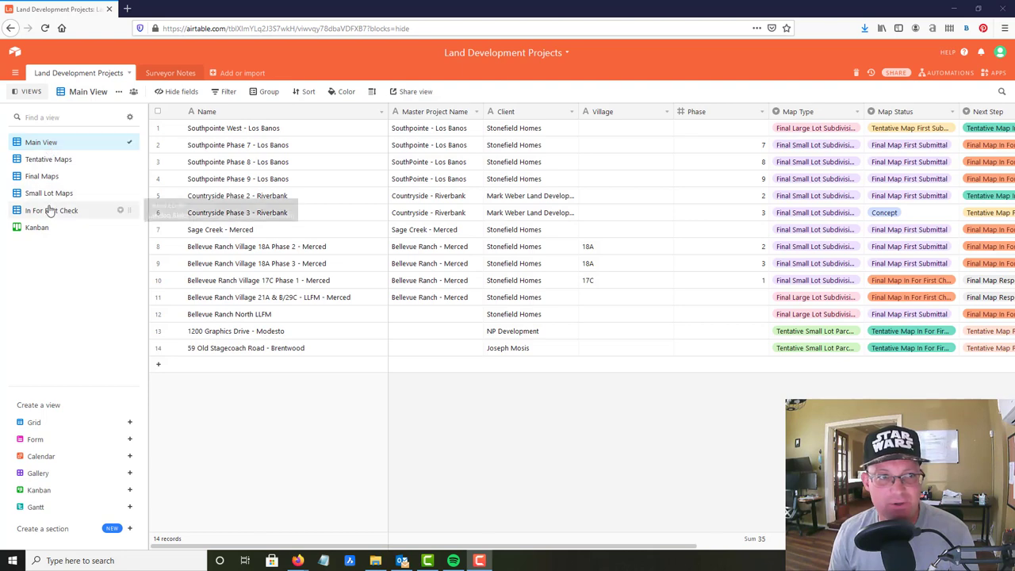
- Look through the Final Maps, In For First Check and Small Lot Maps views of the Land Development Projects table
left_click(44, 177)
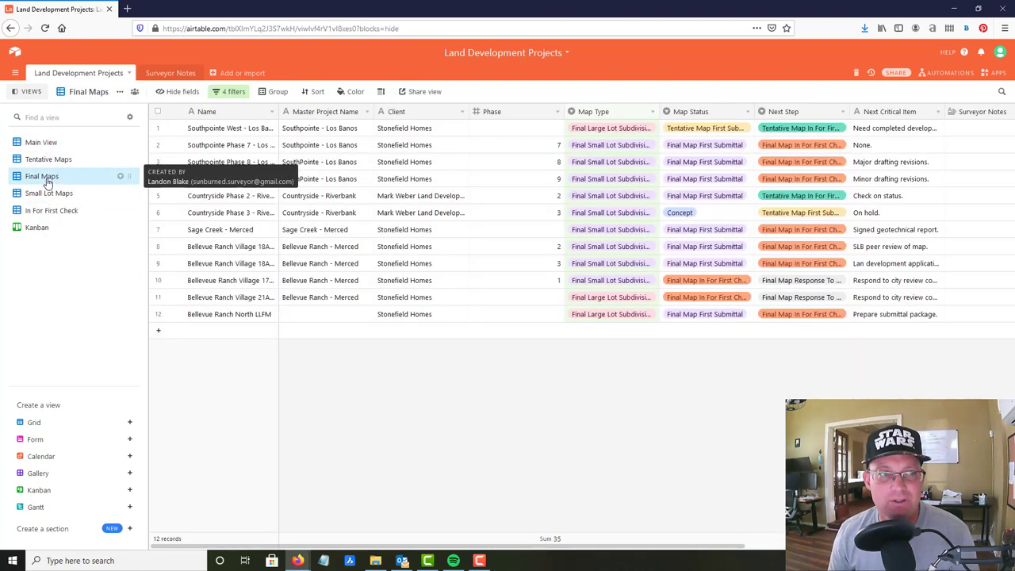
left_click(47, 214)
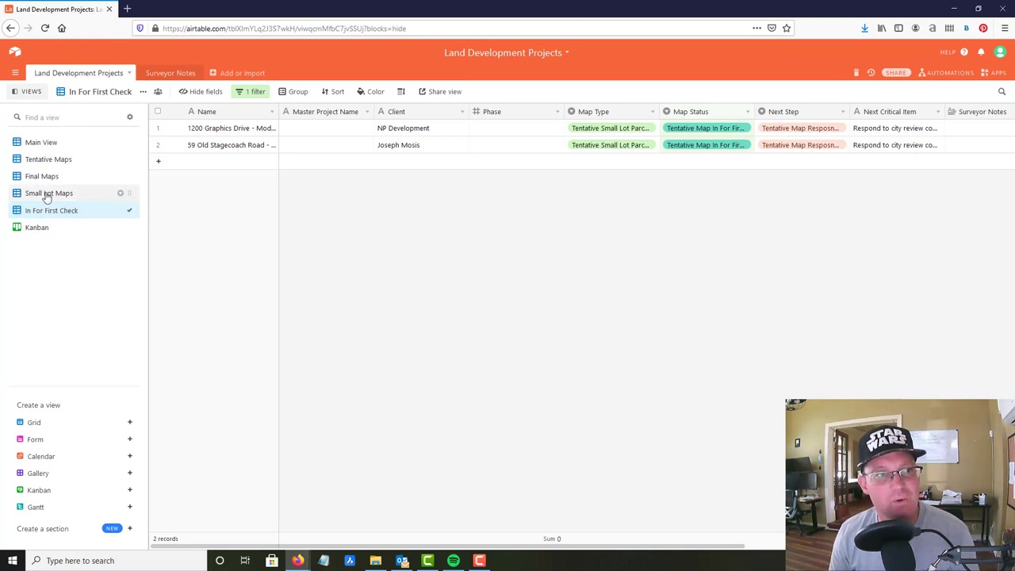
left_click(46, 195)
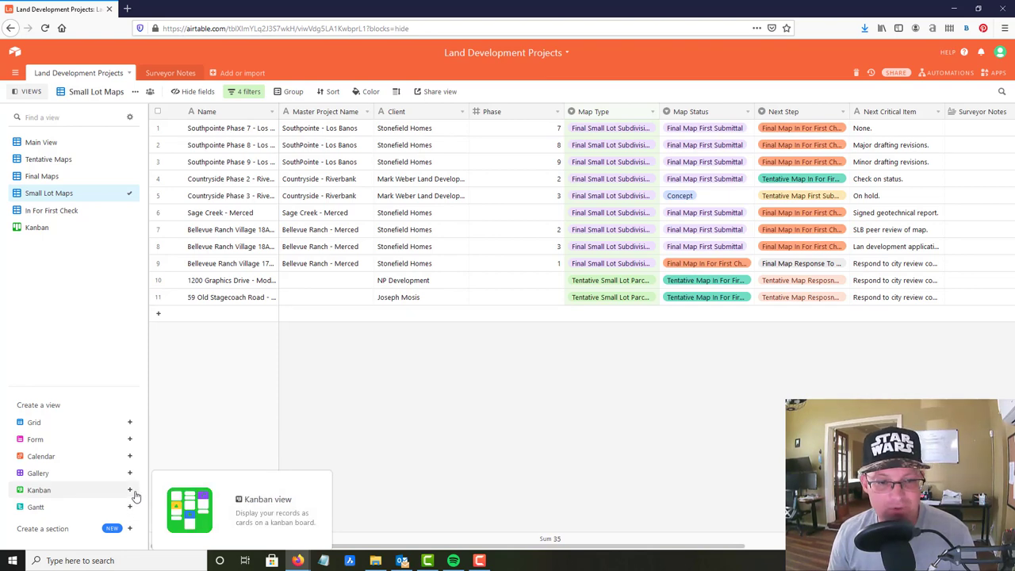
- Rename the Kanban view of the Land Development Projects table as Map Status
left_click(40, 230)
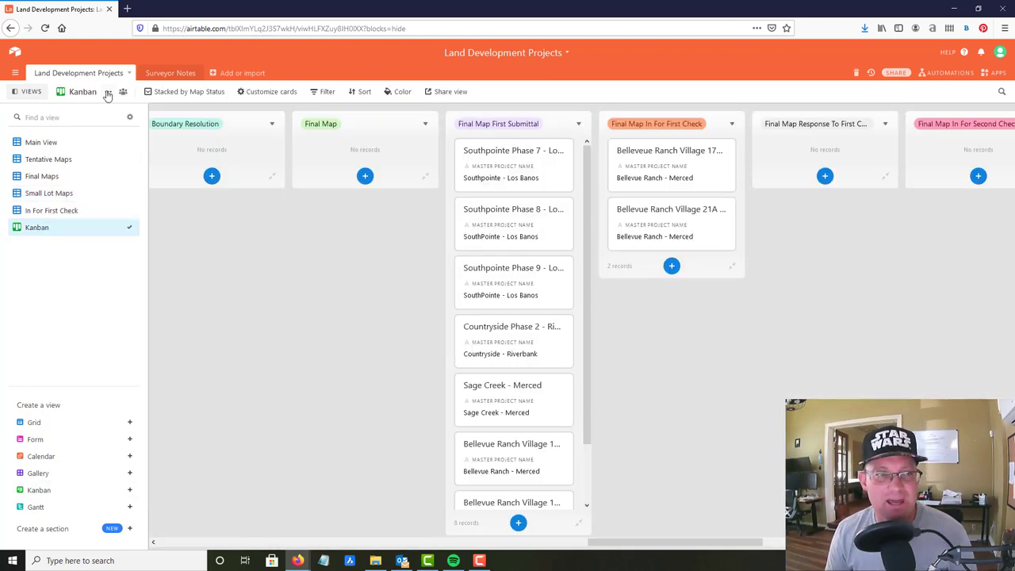
left_click(108, 91)
left_click(124, 114)
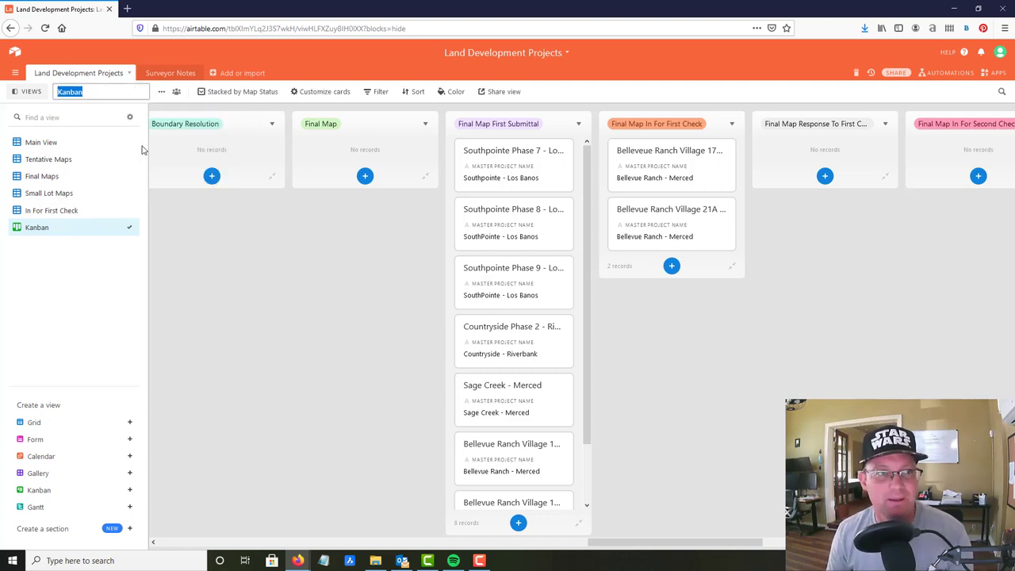
type("MA")
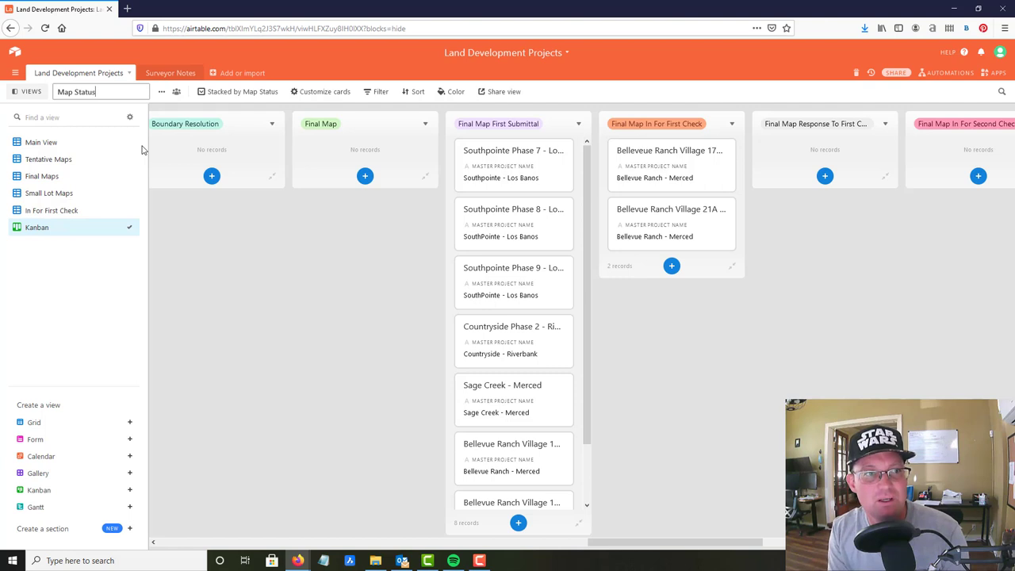
key("Return")
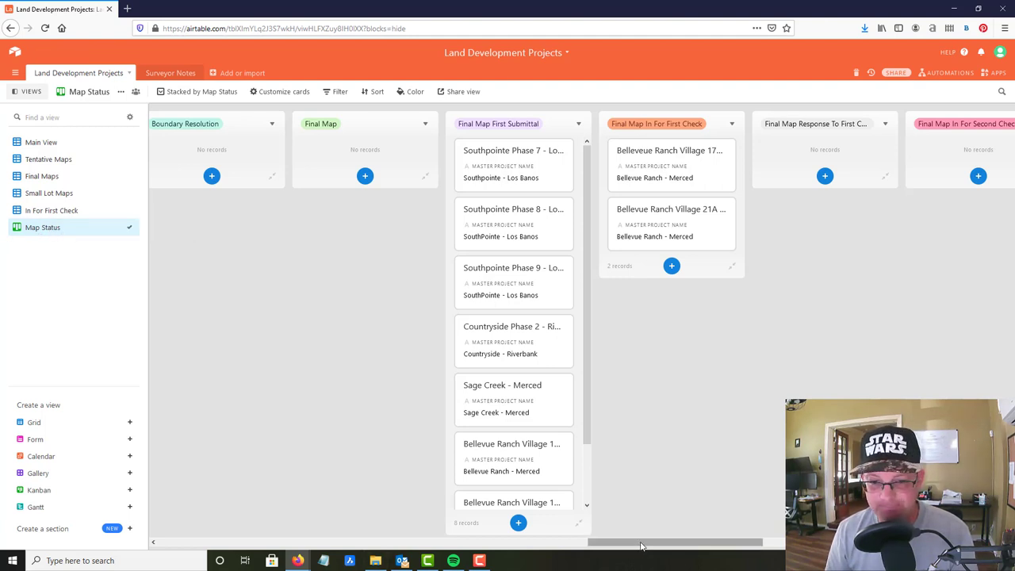
- Examine the project cards across the Map Status board, from the concept and tentative map stages to the final map stages
left_click_drag(635, 543, 687, 467)
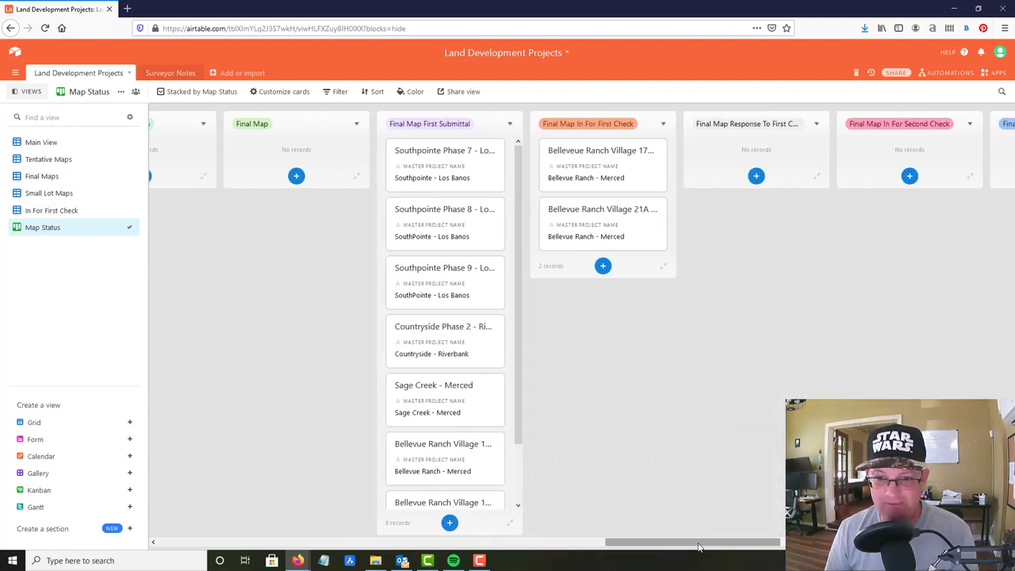
left_click_drag(699, 547, 198, 523)
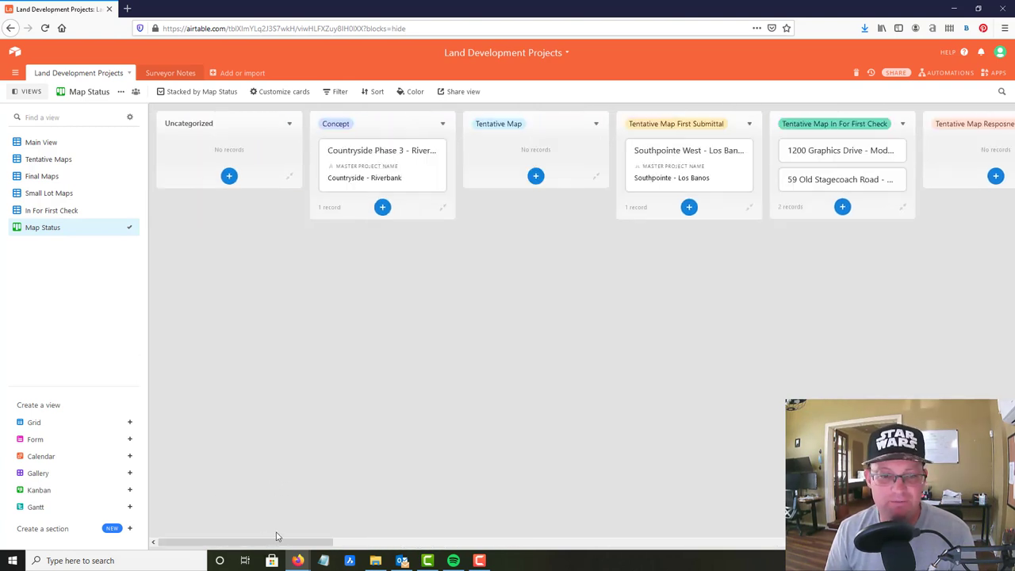
left_click_drag(279, 542, 718, 186)
scroll(609, 206, "down", 1)
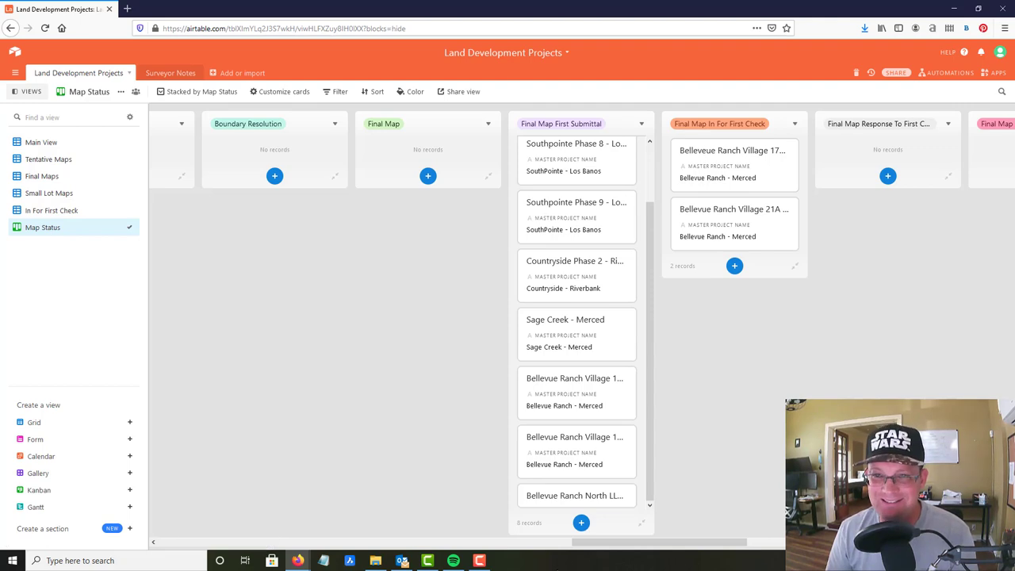
left_click_drag(627, 544, 198, 426)
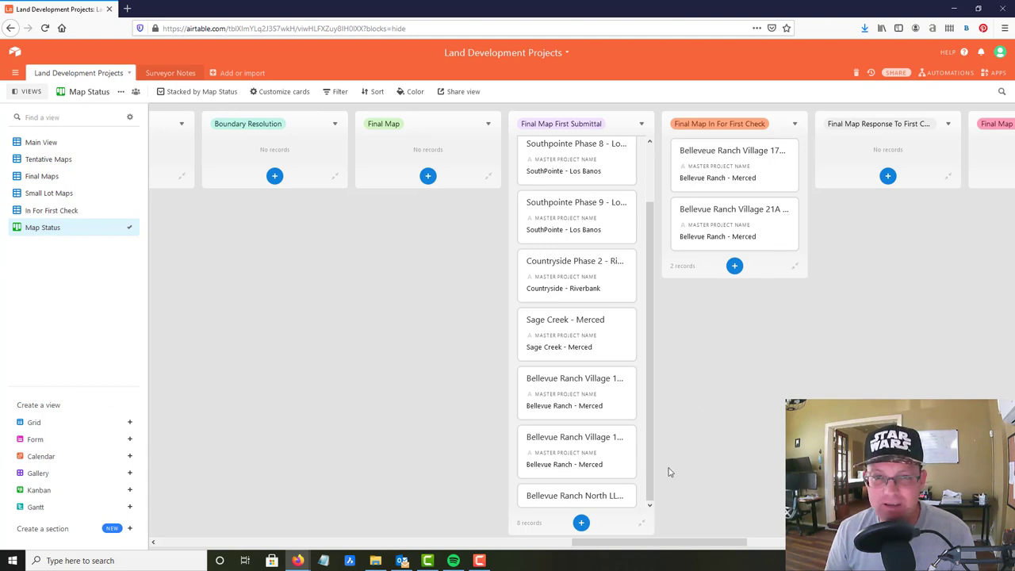
- Delete the empty Surveyor Notes long text field from the table in Main View
left_click(50, 143)
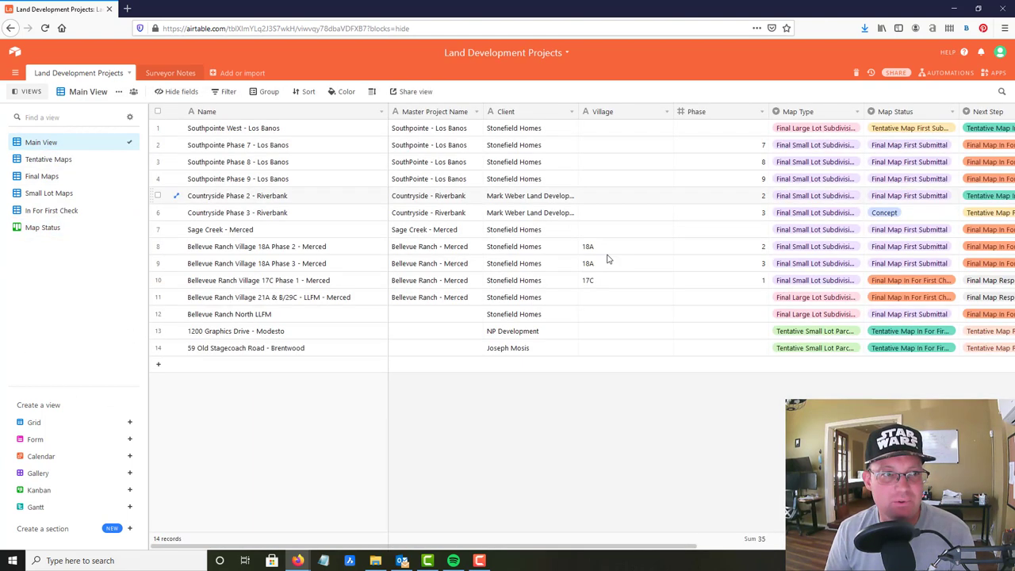
left_click_drag(507, 547, 777, 560)
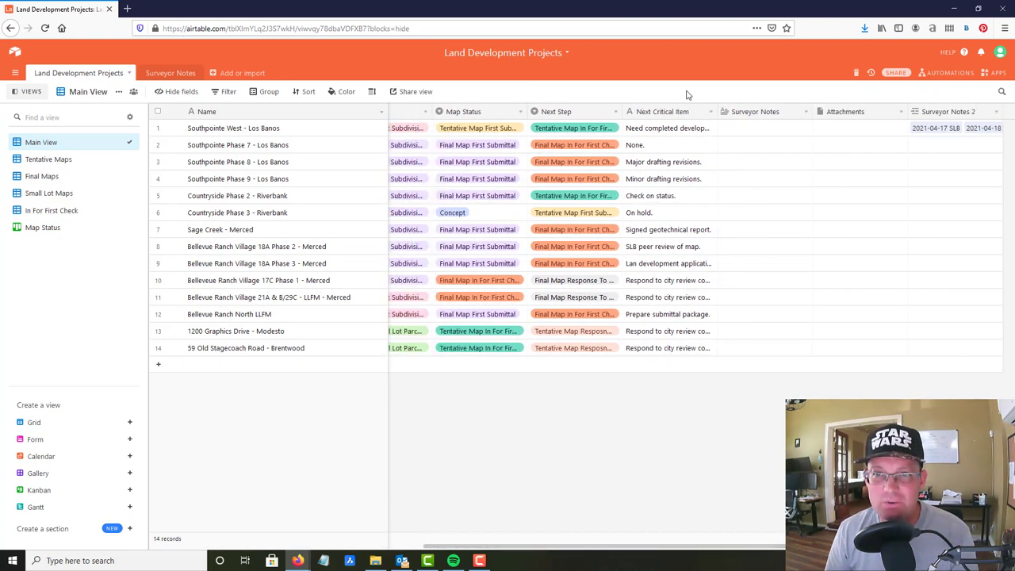
left_click(806, 111)
left_click(750, 344)
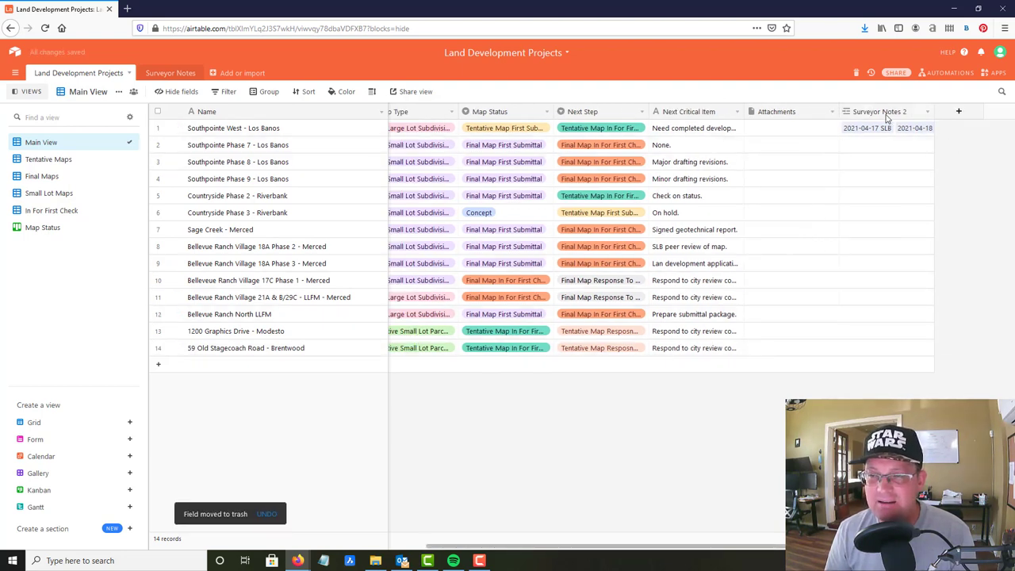
- Rename the linked-record field Surveyor Notes 2 as Surveyor Notes
left_click(927, 112)
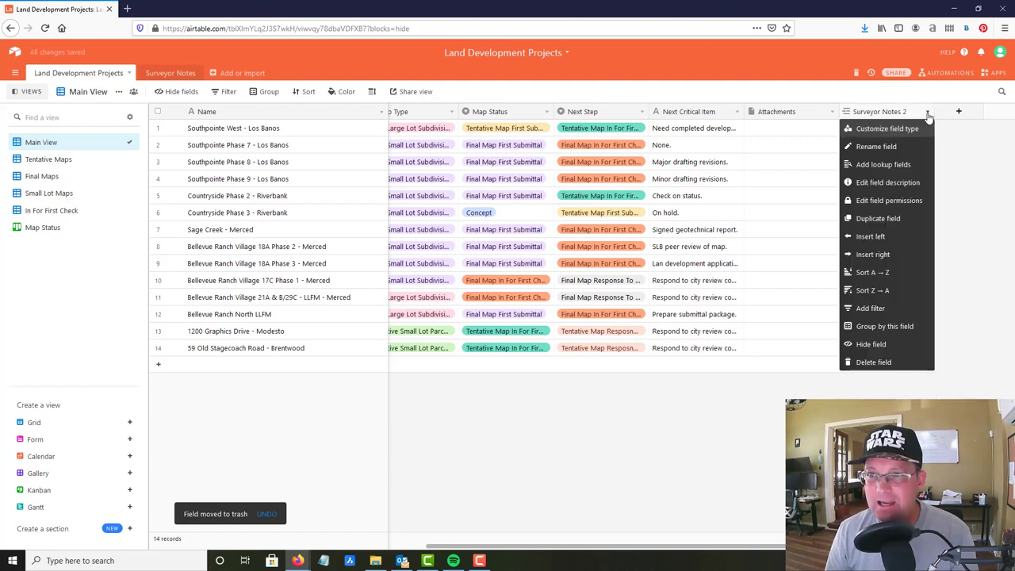
left_click(902, 148)
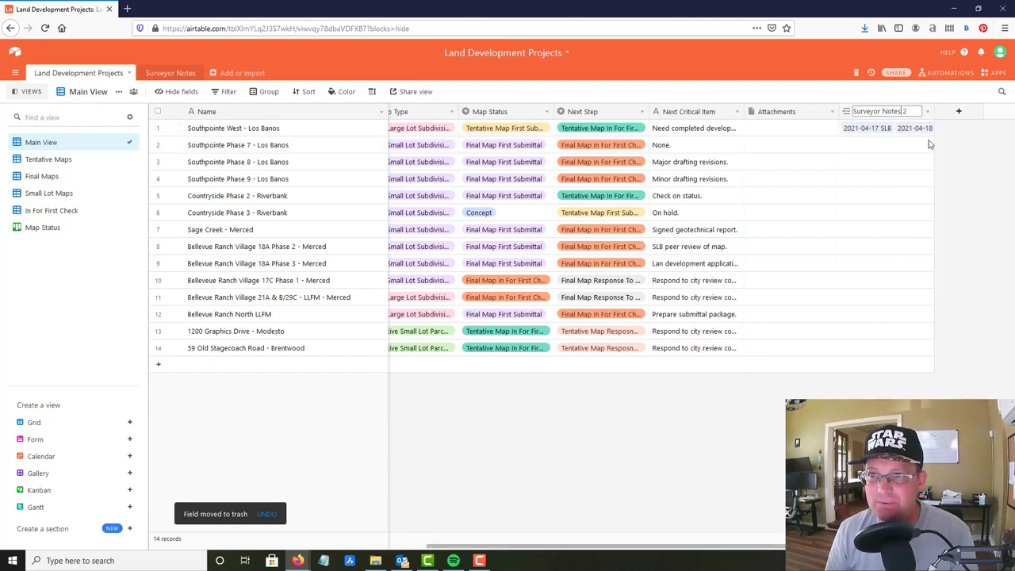
key("BackSpace")
key("BackSpace")
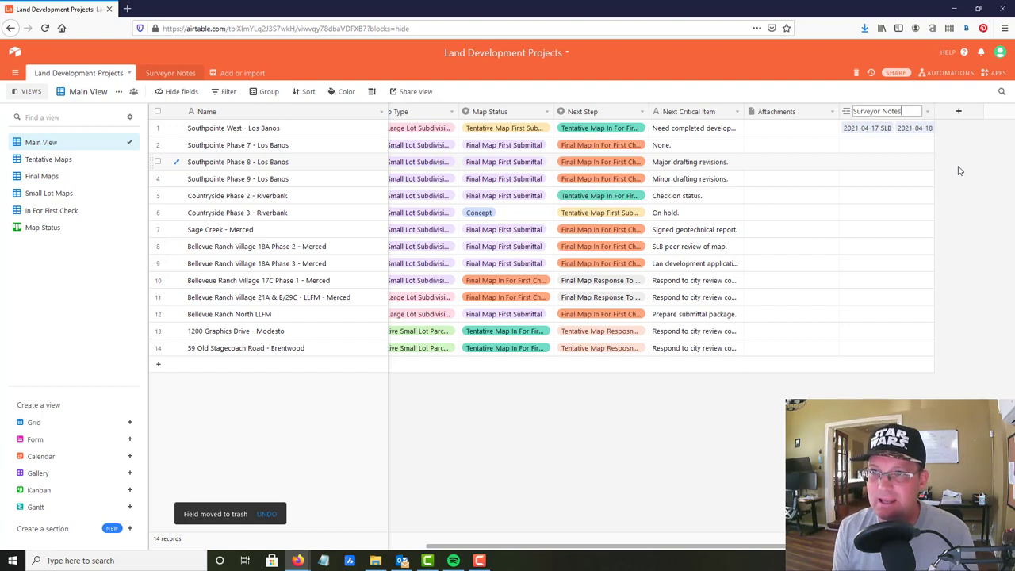
key("Return")
- View the field types offered for a new field in Main View without adding one
left_click(907, 115)
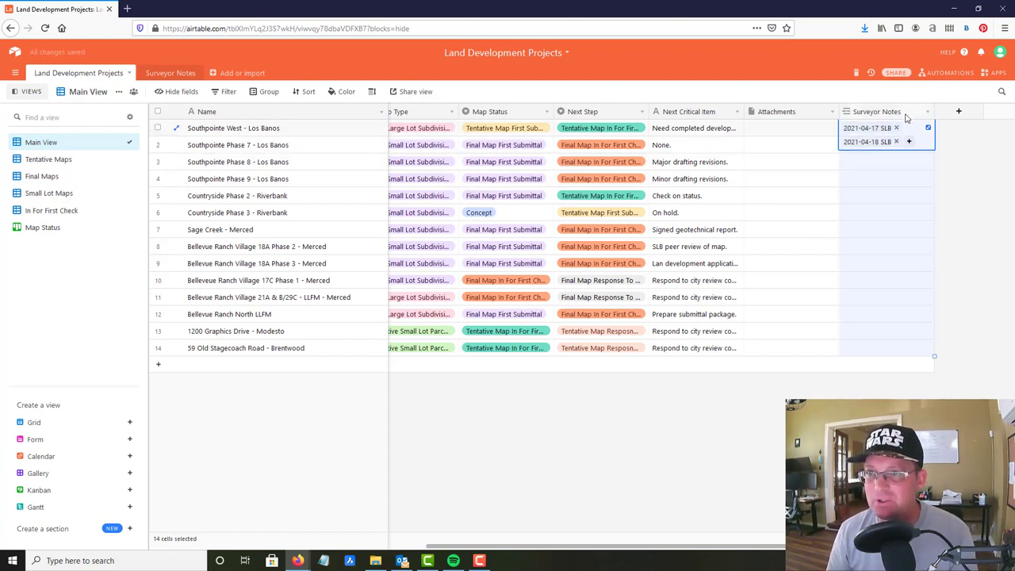
left_click(959, 111)
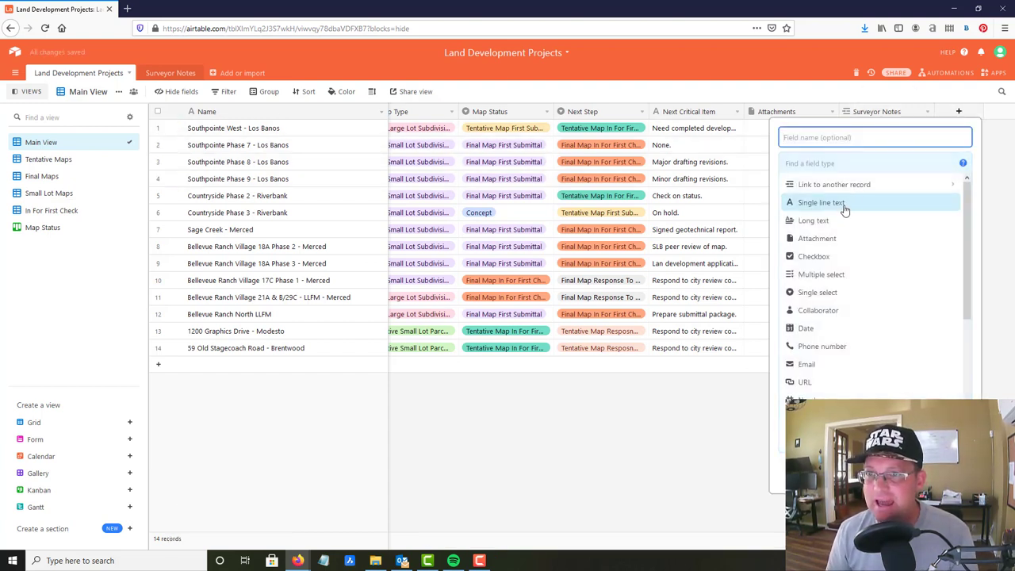
left_click(716, 433)
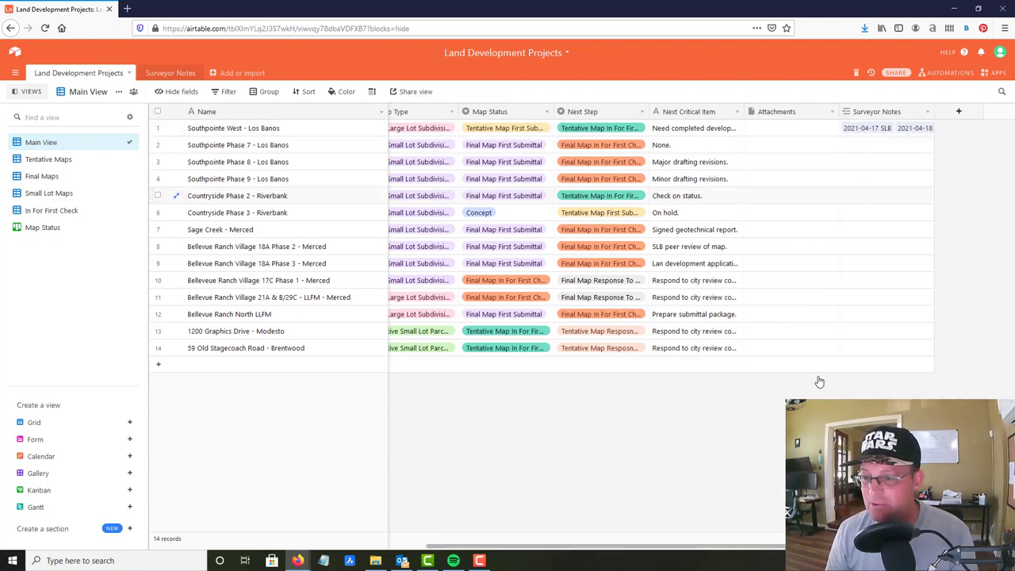
- In the Surveyor Notes table, name the empty third record "2021-04-19 SLB" and enter the note "- This is an example note for the training notes"
left_click(170, 74)
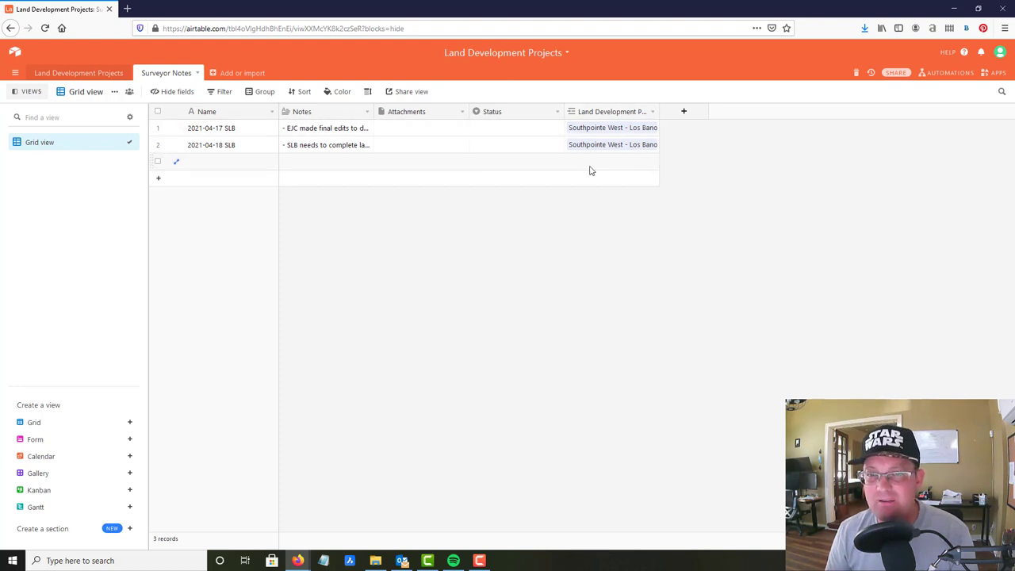
left_click(224, 163)
type("2021-04-19 SLB")
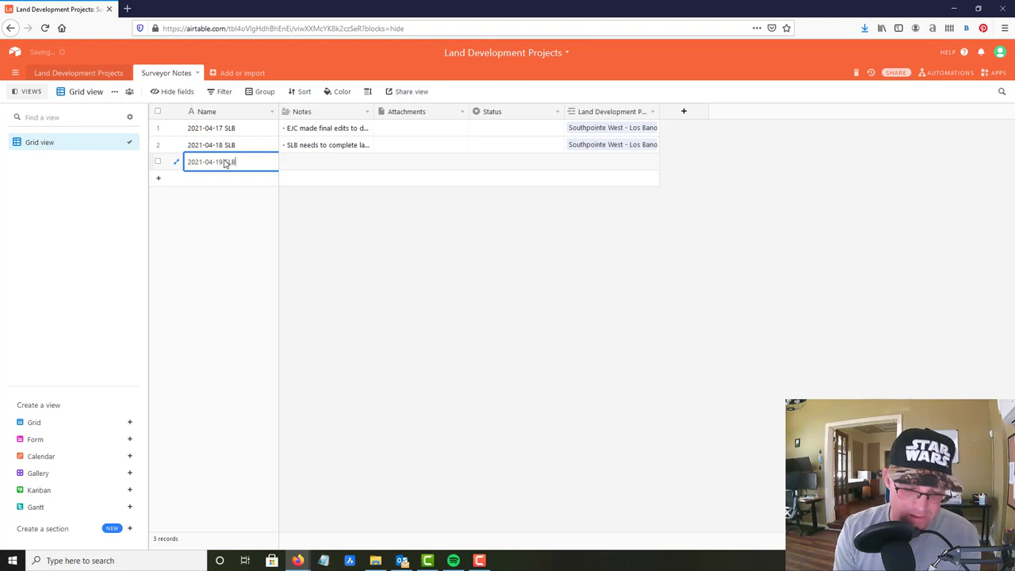
key("Tab")
type("-")
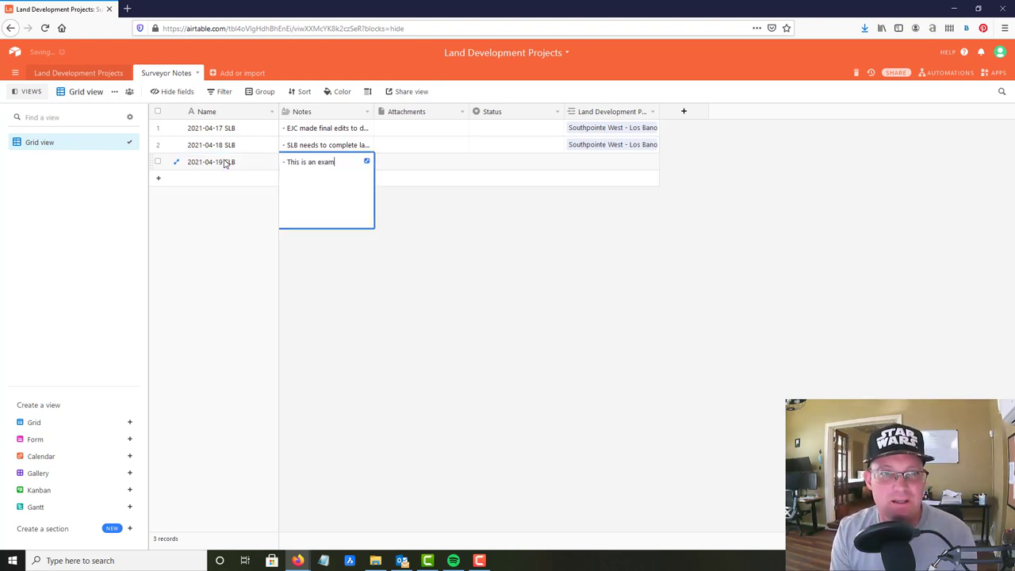
type("note for the")
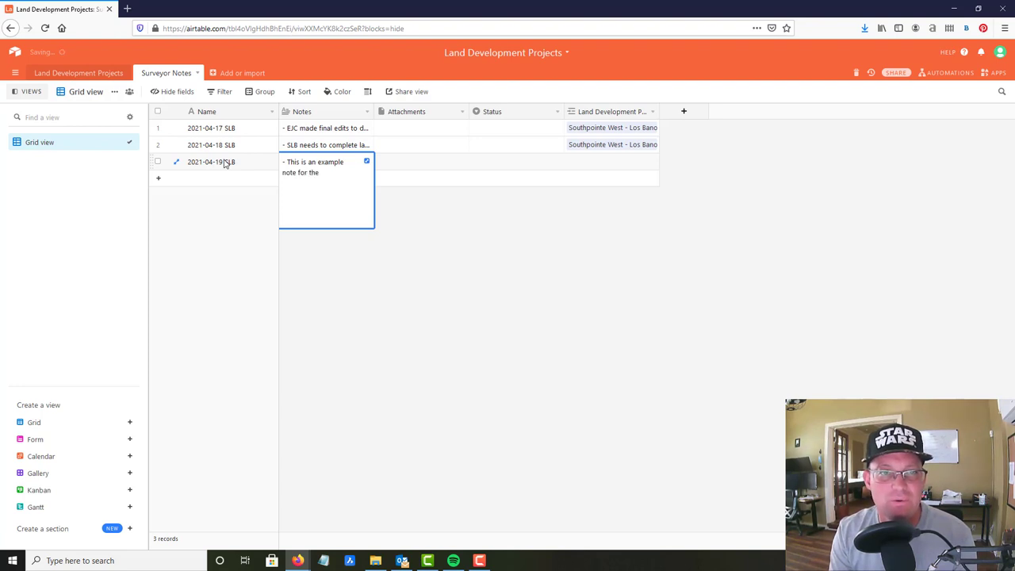
type(" training notes")
key("Tab")
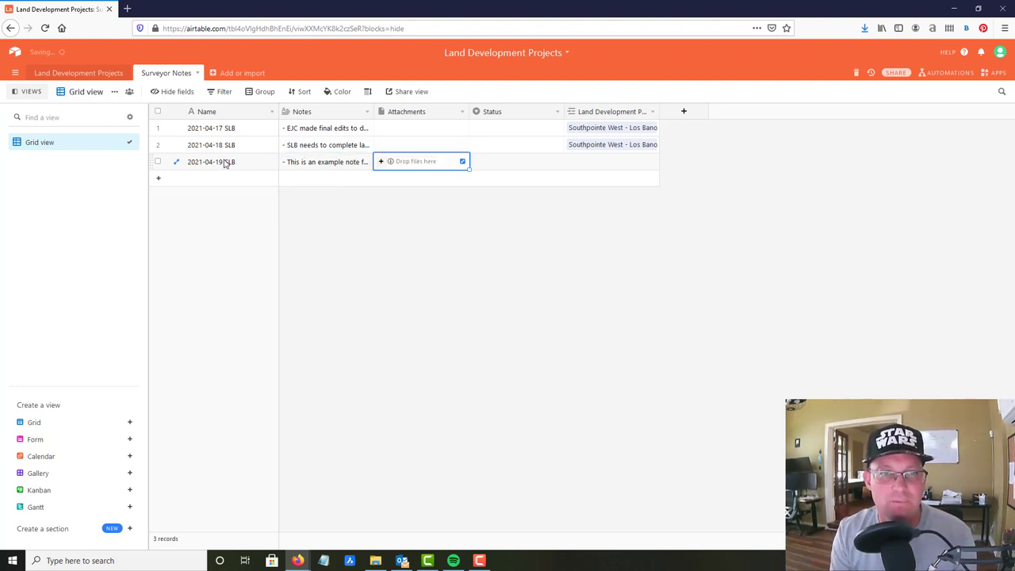
- Link the 2021-04-19 SLB note to the Southpointe West - Los Banos project record
left_click(612, 149)
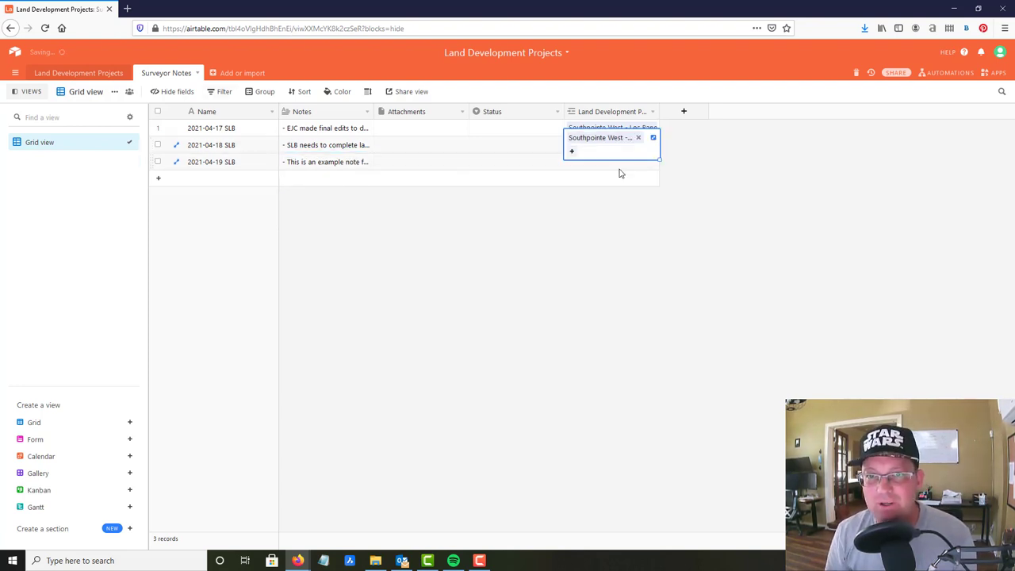
left_click(638, 166)
left_click(571, 162)
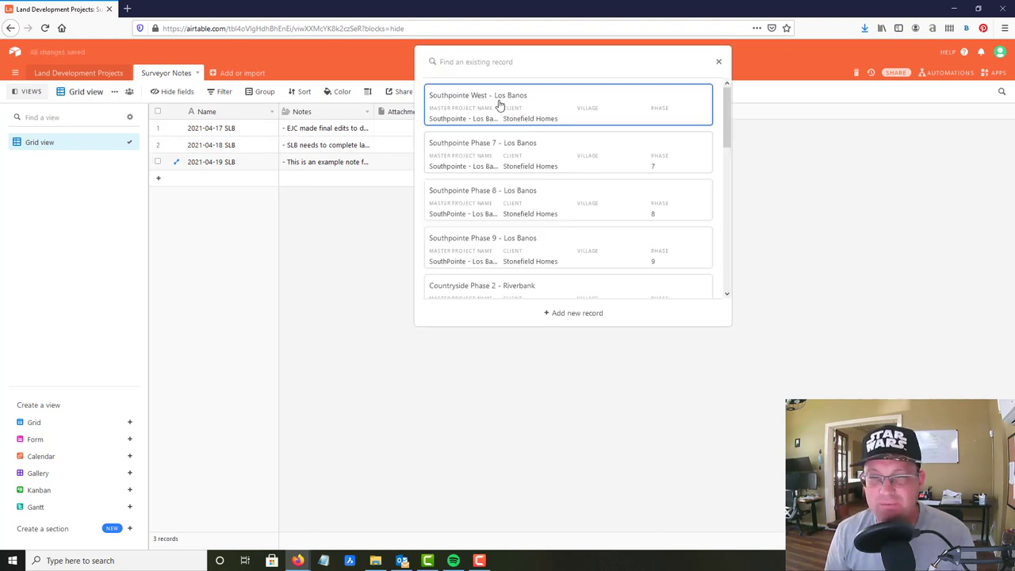
left_click(499, 105)
left_click(680, 273)
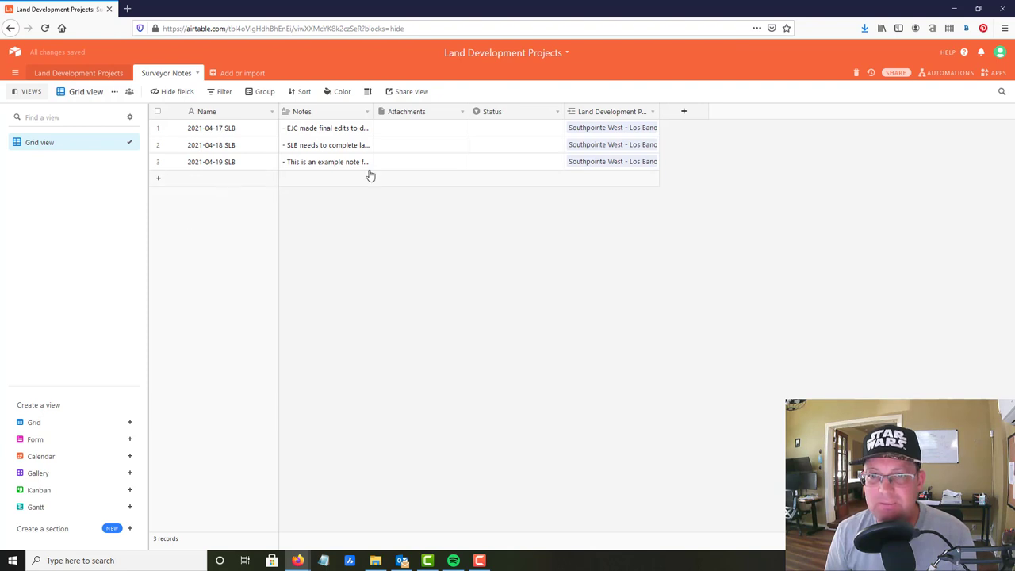
- Compare the notes linked to Southpointe West in Land Development Projects with the project links in the Surveyor Notes table
left_click(65, 73)
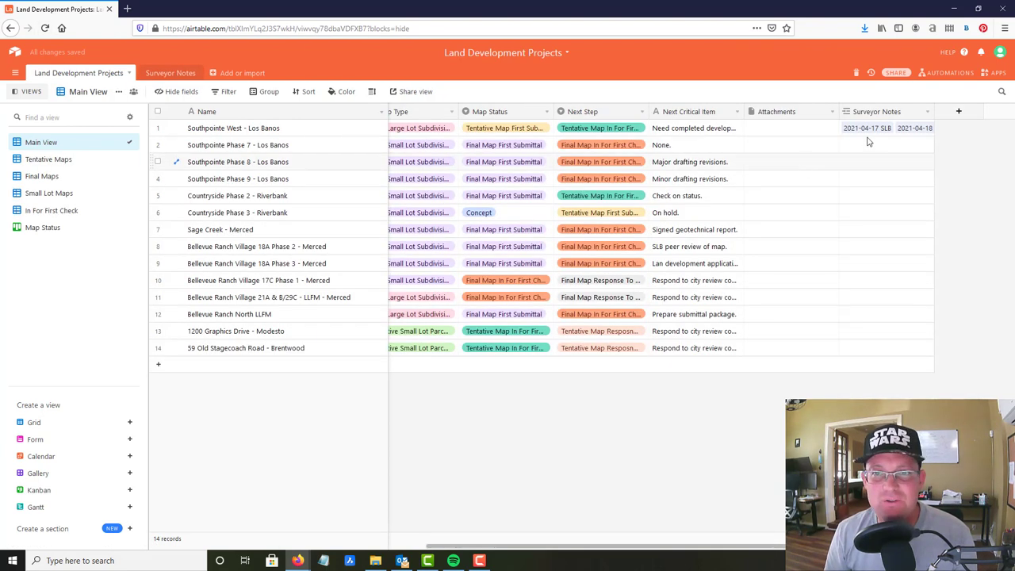
left_click(925, 133)
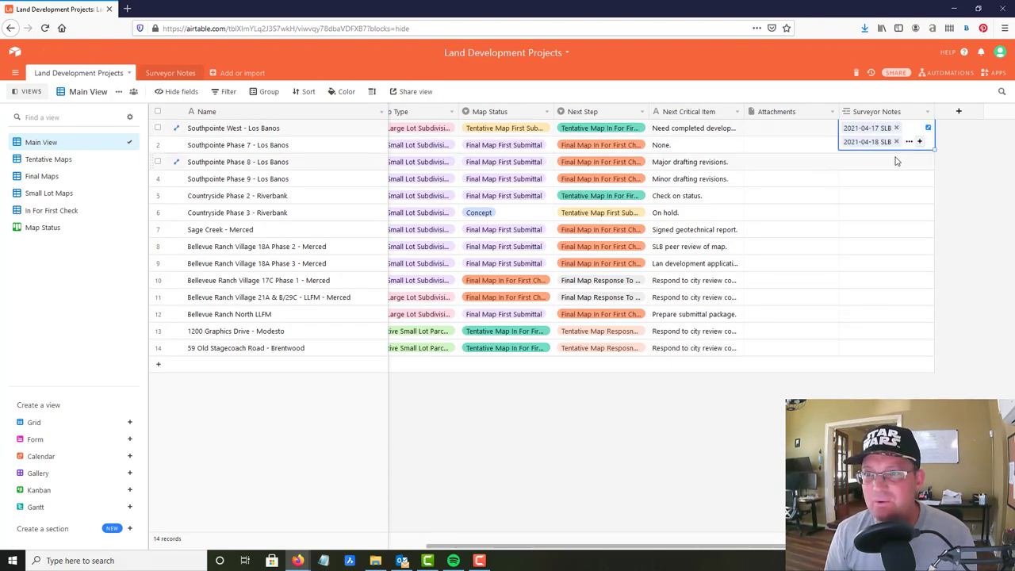
left_click(944, 157)
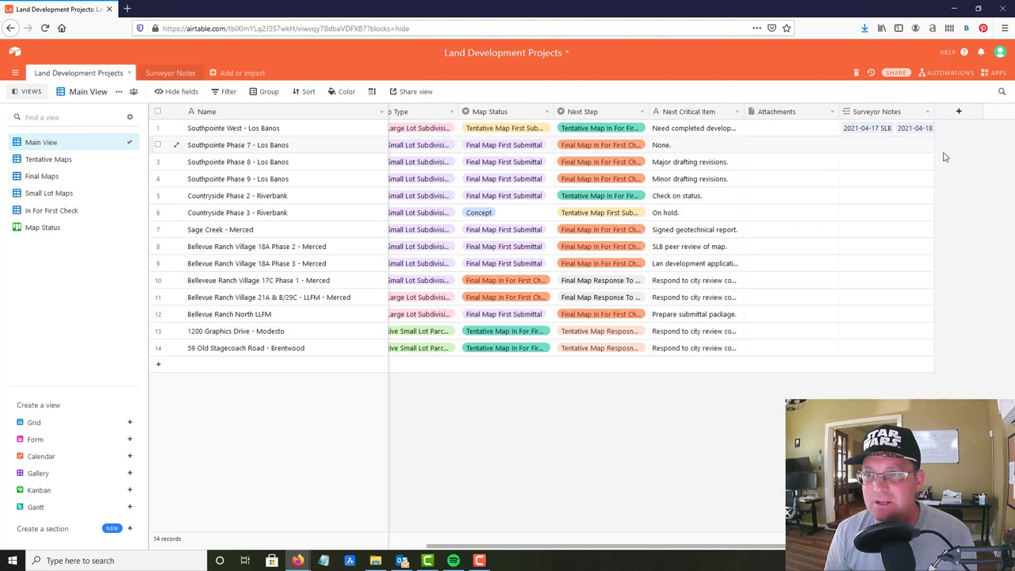
left_click(164, 74)
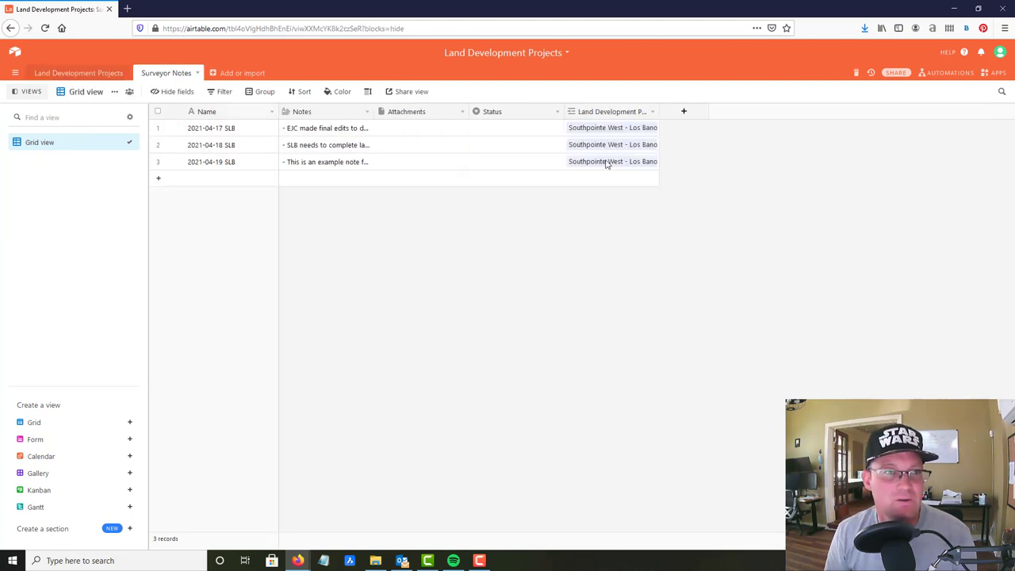
left_click(87, 74)
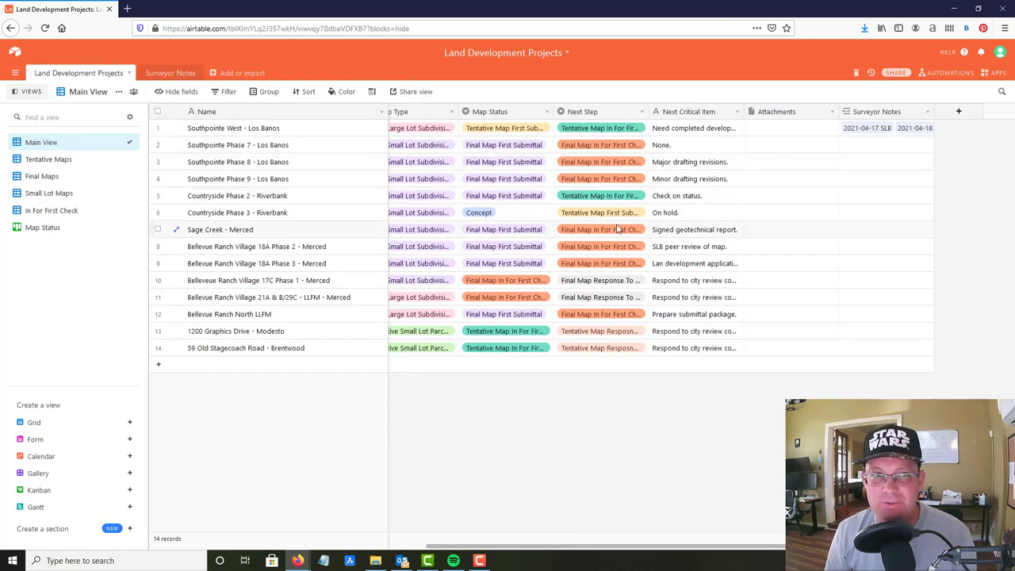
left_click(174, 73)
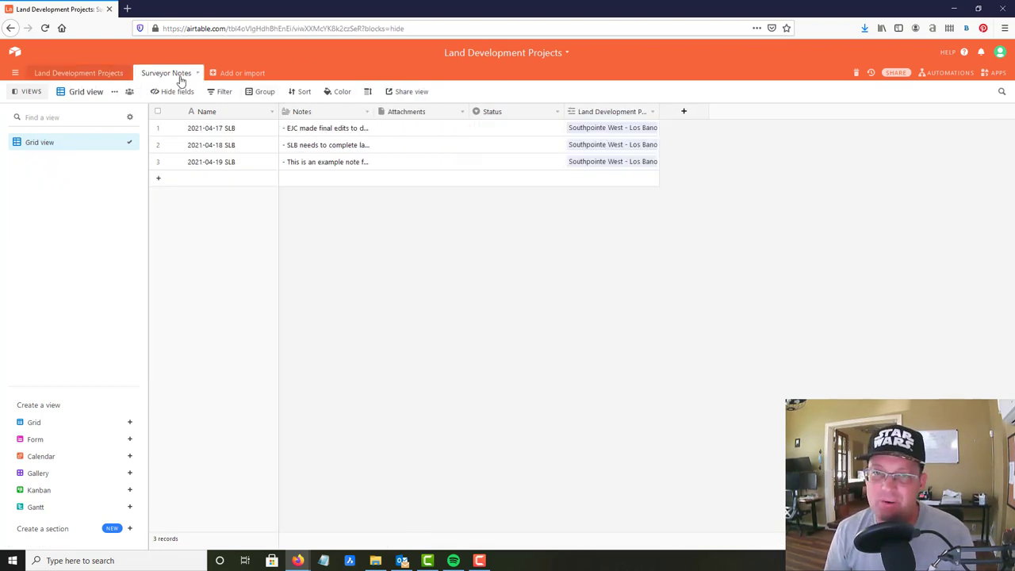
left_click(113, 79)
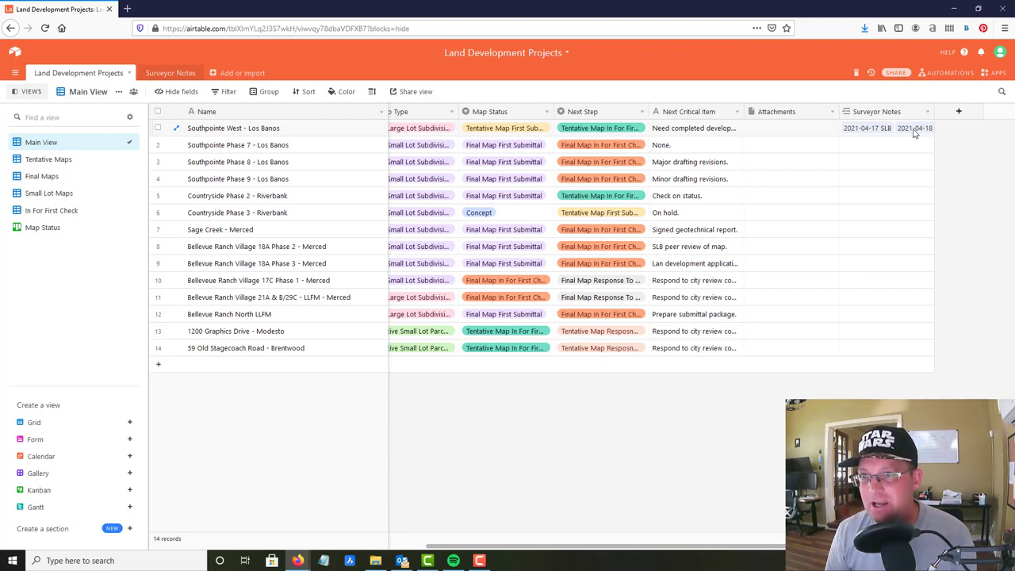
- In the Surveyor Notes table, widen the Notes column slightly
left_click(177, 73)
left_click(657, 112)
left_click(654, 116)
left_click(844, 305)
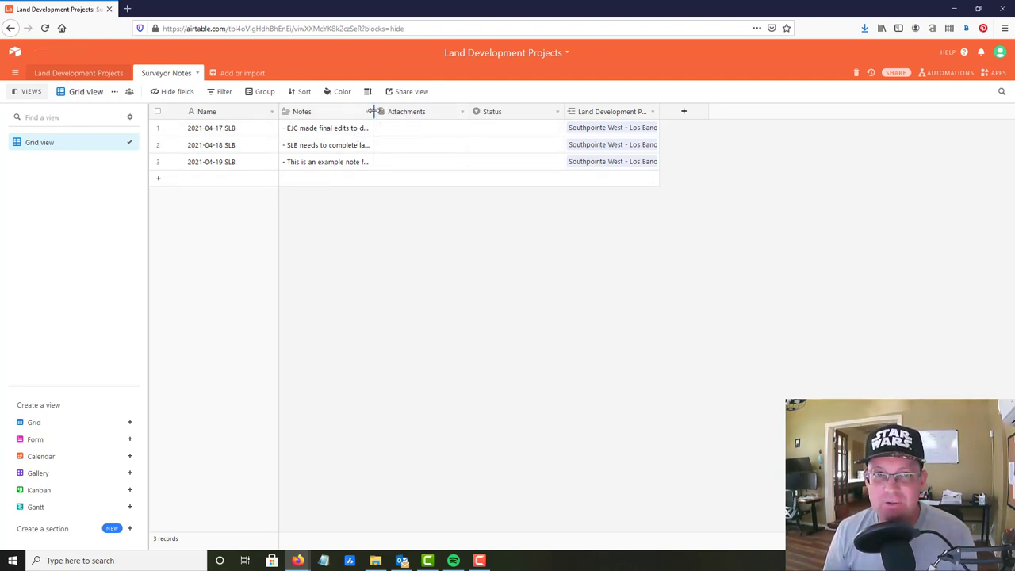
left_click_drag(374, 111, 385, 134)
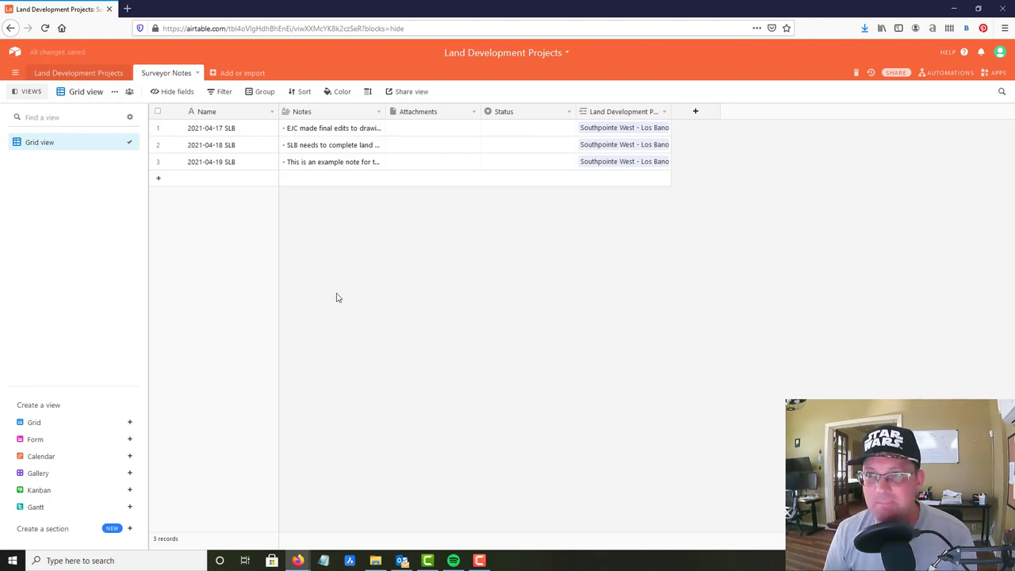
- Return to Land Development Projects and open its Page designer app in editing mode, keeping Main View as the record source
left_click(100, 73)
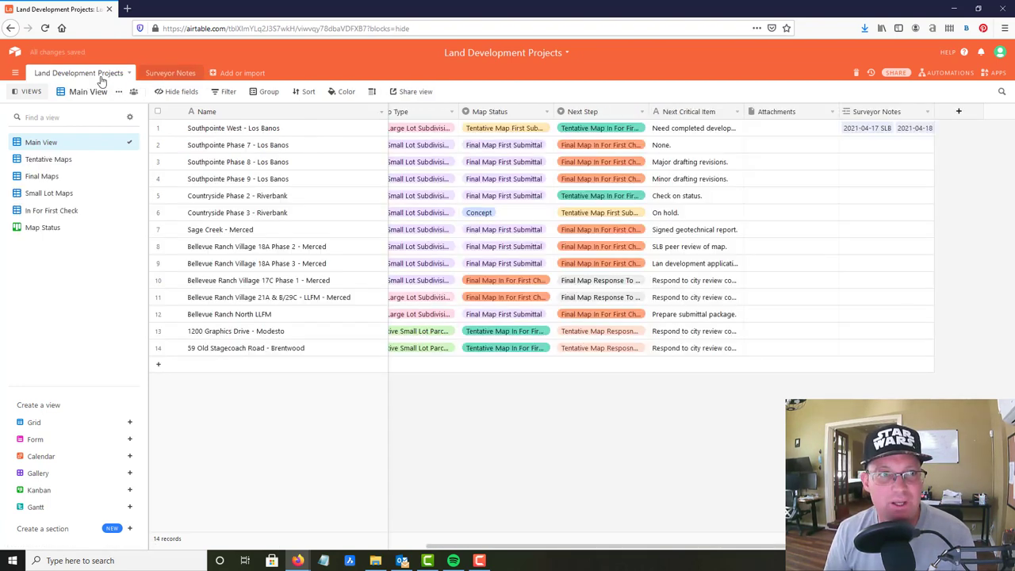
left_click(992, 73)
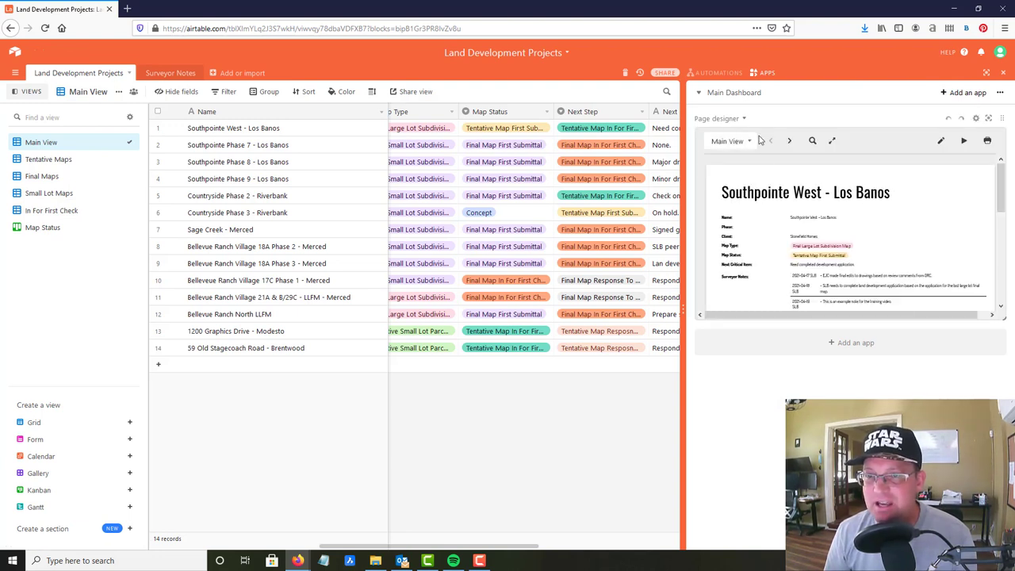
left_click(940, 142)
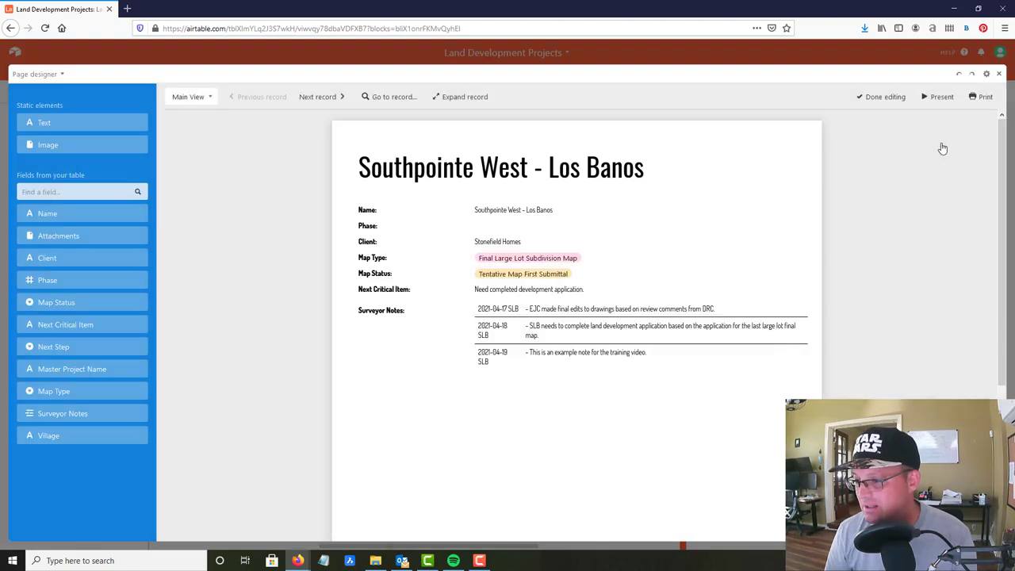
left_click(216, 103)
left_click(216, 104)
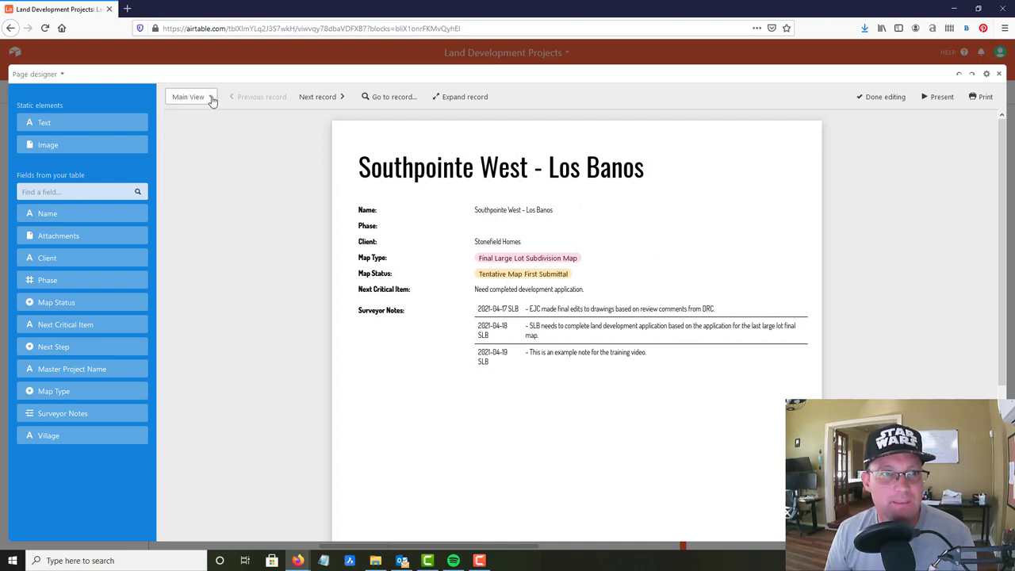
left_click(211, 100)
left_click(212, 92)
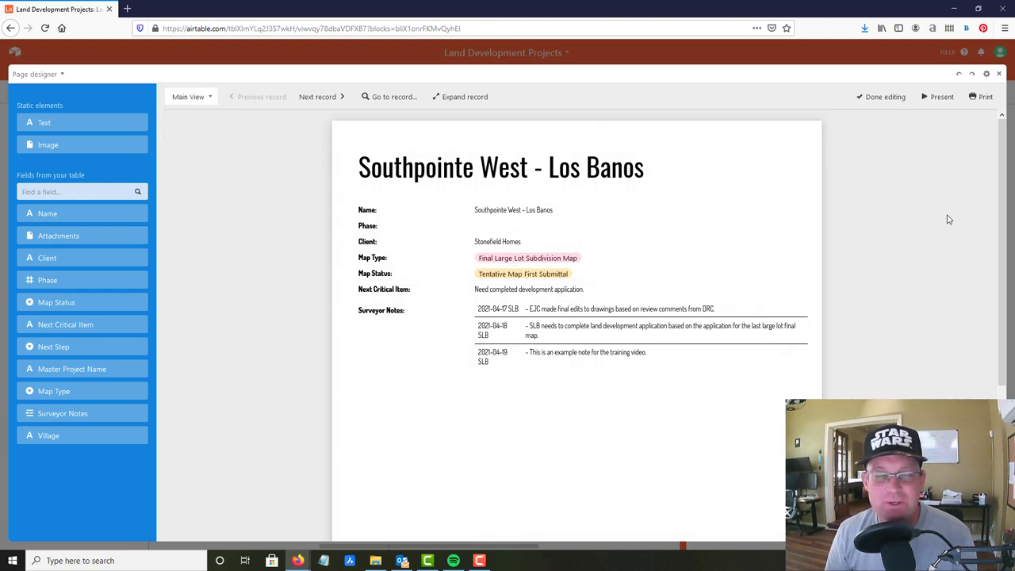
- Examine the title and the project field elements placed on the Southpointe West - Los Banos page layout
left_click(697, 184)
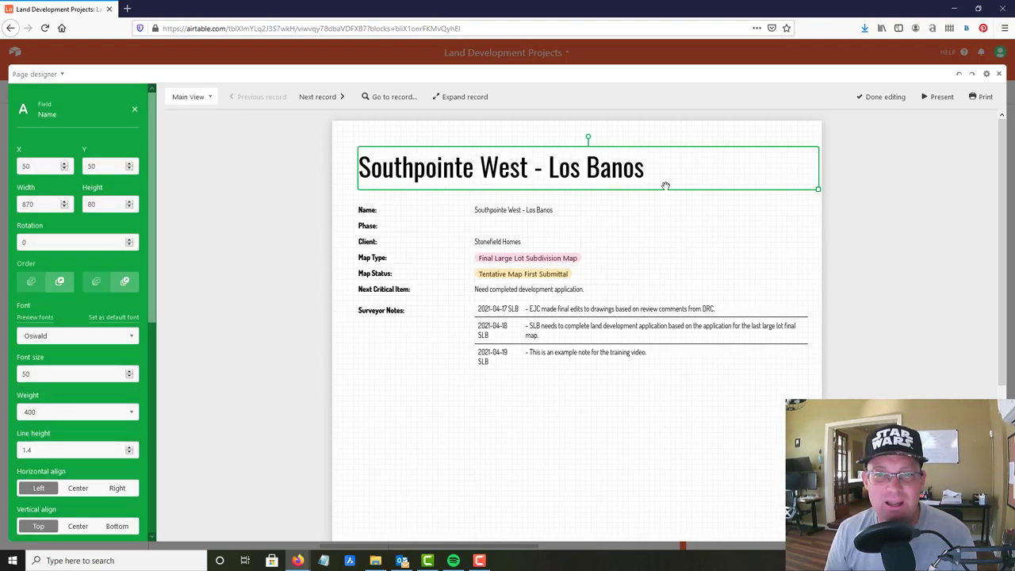
left_click(312, 228)
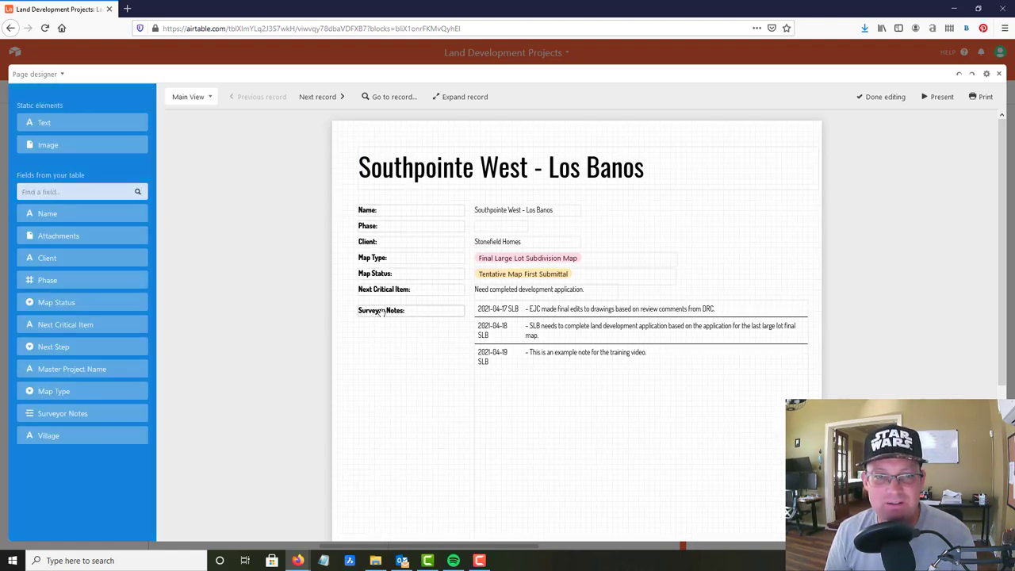
left_click(555, 209)
left_click(547, 242)
left_click(544, 258)
left_click(542, 274)
- Browse the following project records in the page layout and return to Southpointe West - Los Banos
left_click(340, 98)
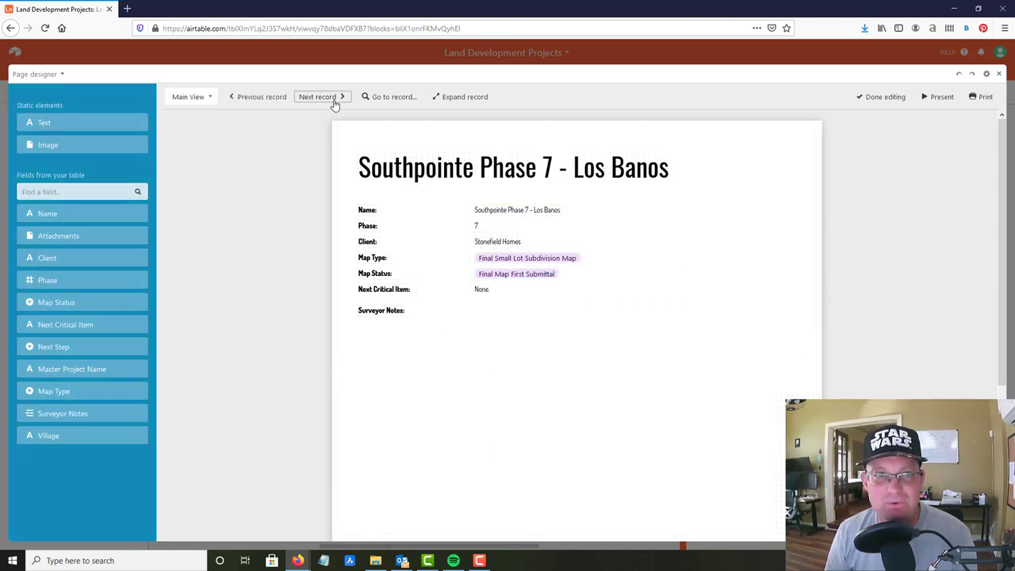
left_click(321, 98)
left_click(267, 99)
left_click(267, 98)
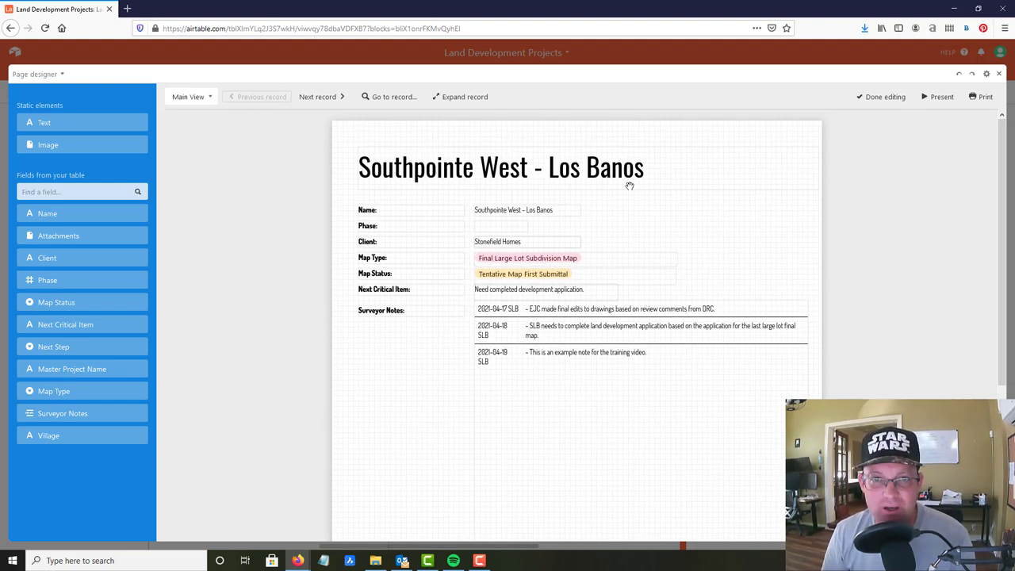
- Examine the Surveyor Notes element on the page and its settings for mode, sorting, filtering, table columns and borders
left_click(608, 467)
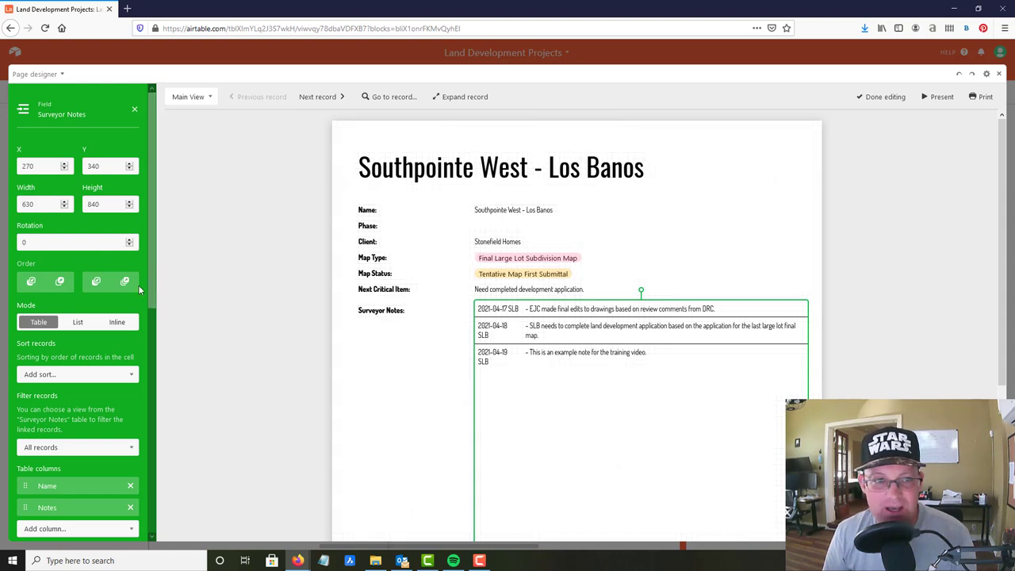
scroll(70, 142, "down", 3)
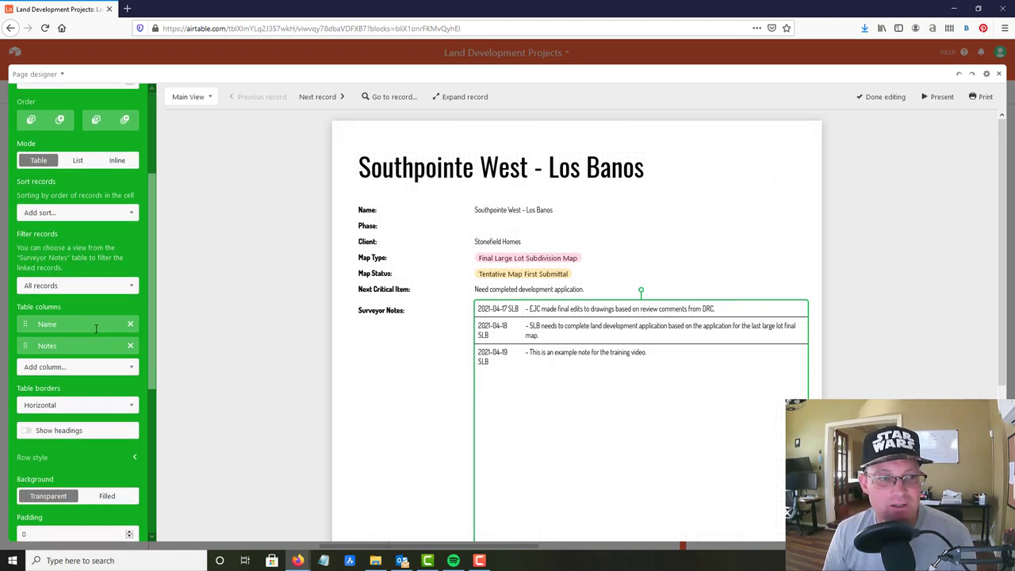
scroll(70, 142, "up", 3)
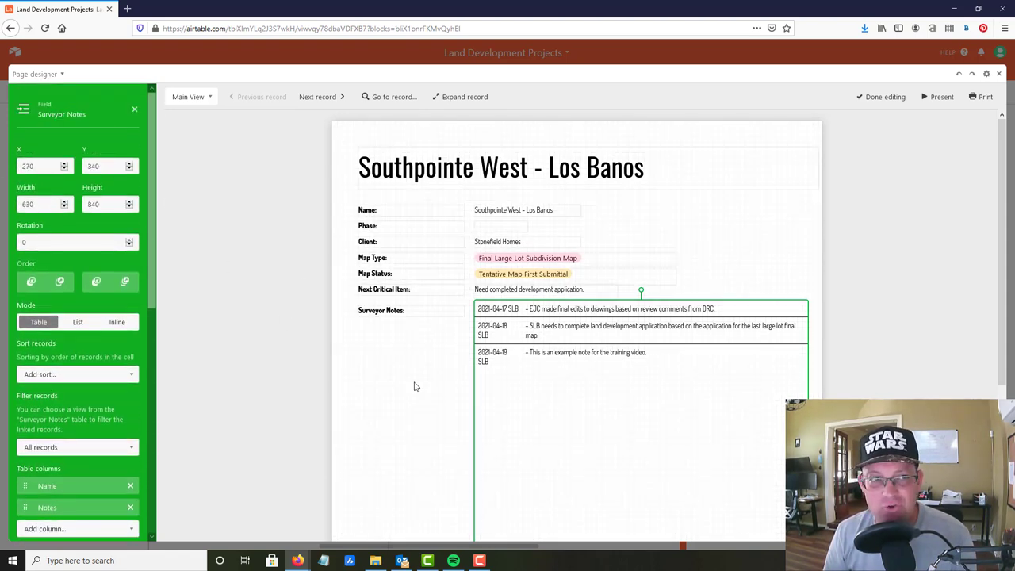
scroll(478, 364, "down", 3)
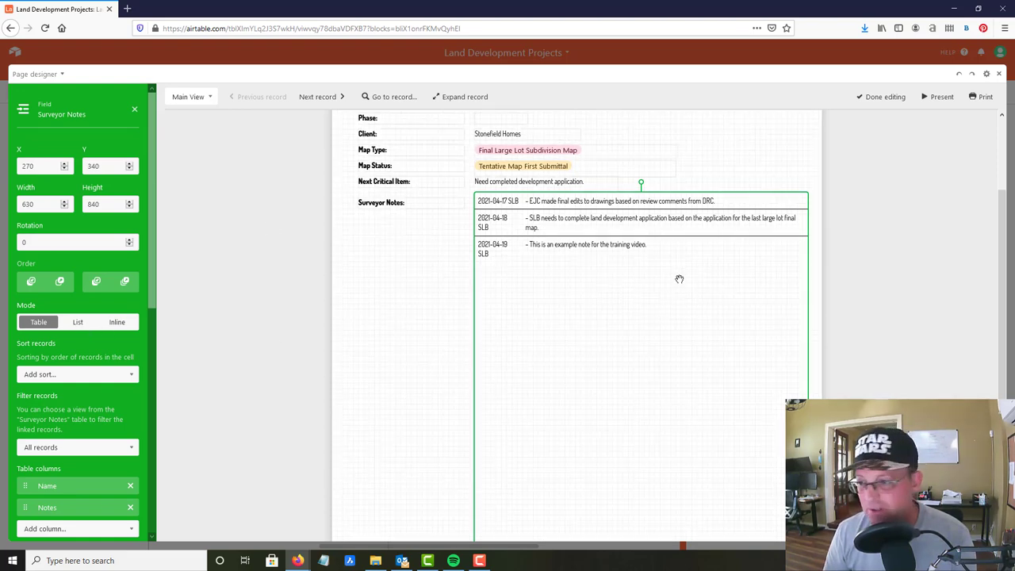
scroll(42, 389, "down", 3)
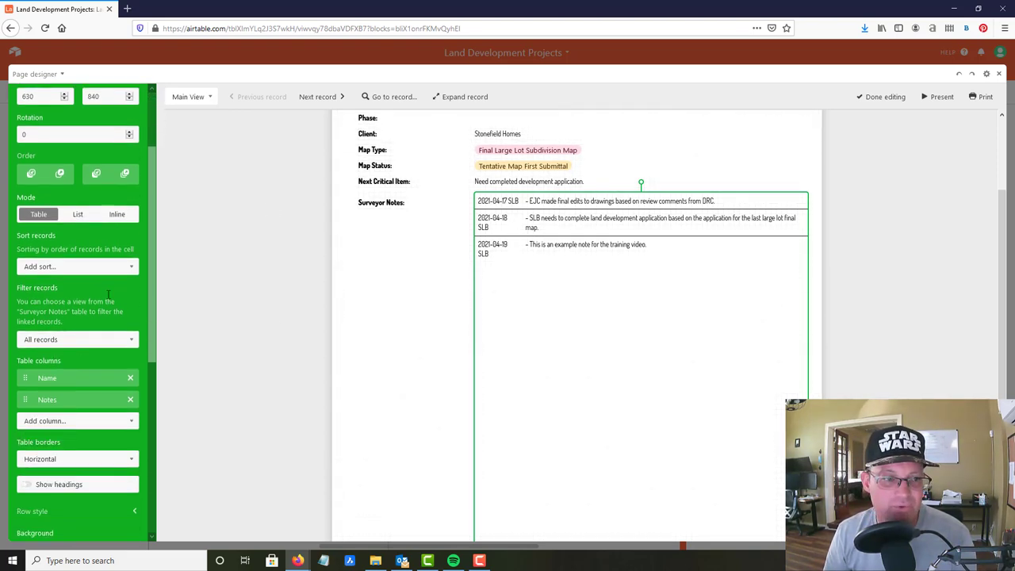
left_click(368, 341)
scroll(654, 300, "up", 3)
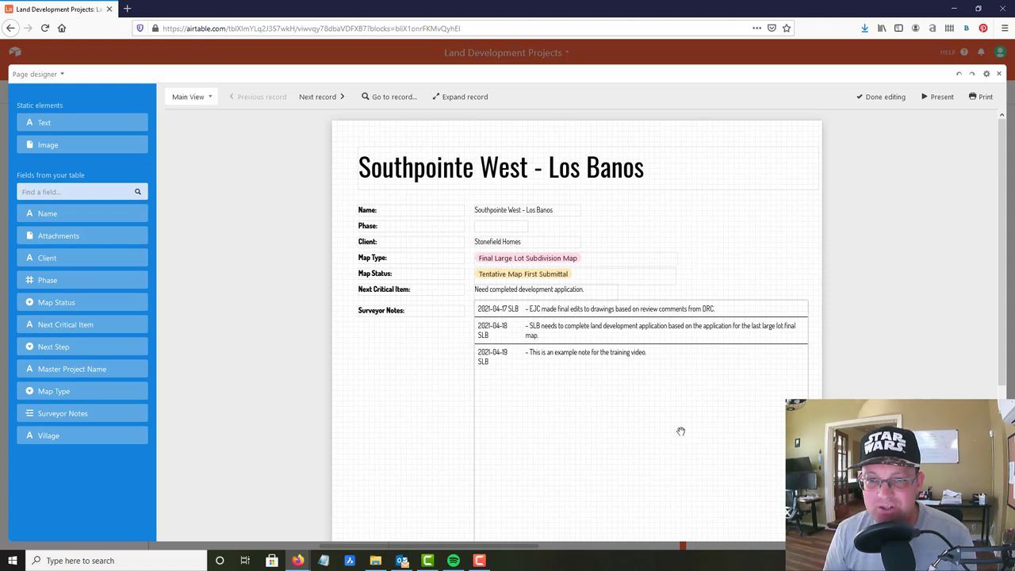
scroll(674, 408, "down", 1)
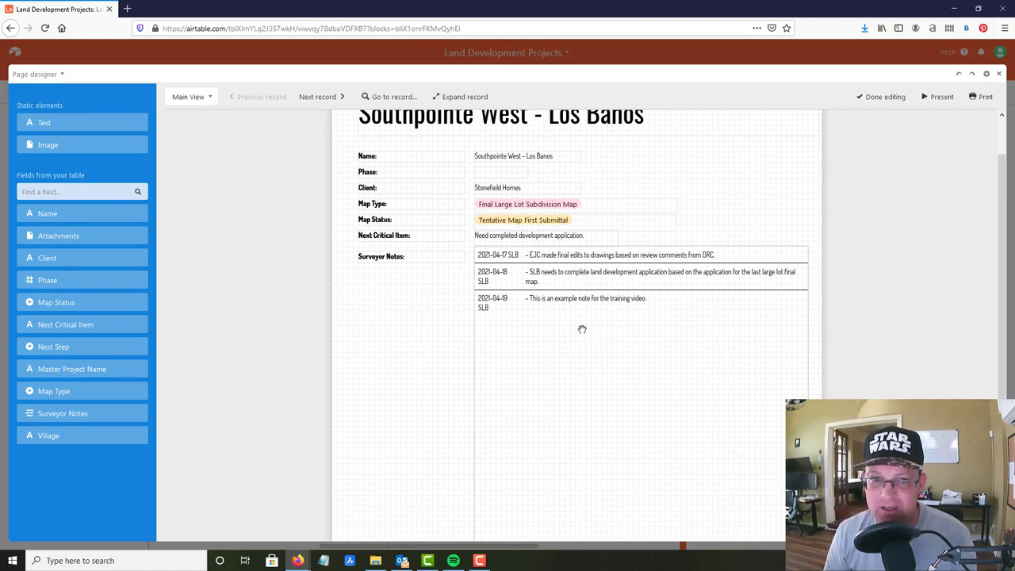
left_click(579, 364)
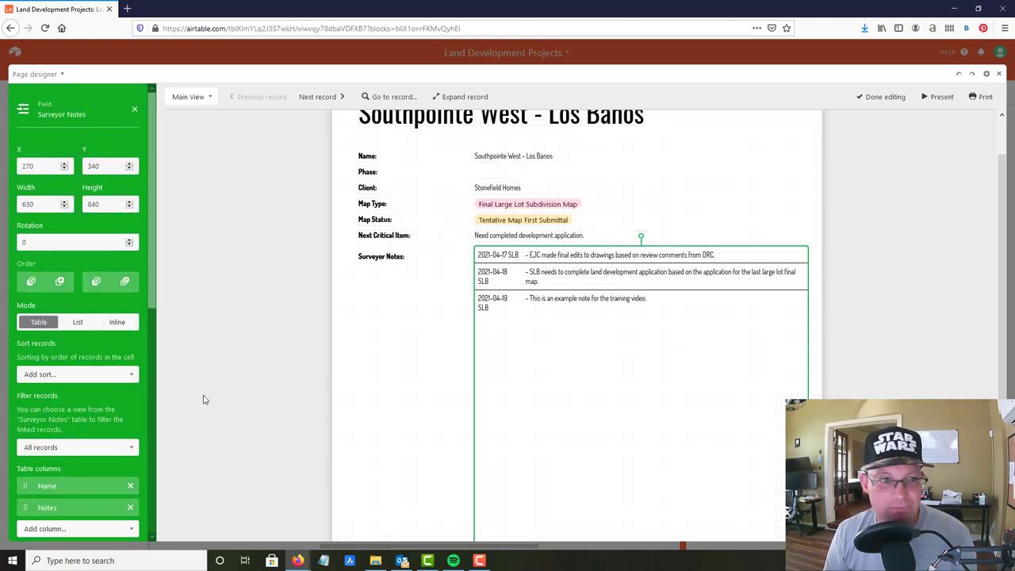
scroll(548, 362, "down", 5)
scroll(542, 362, "up", 4)
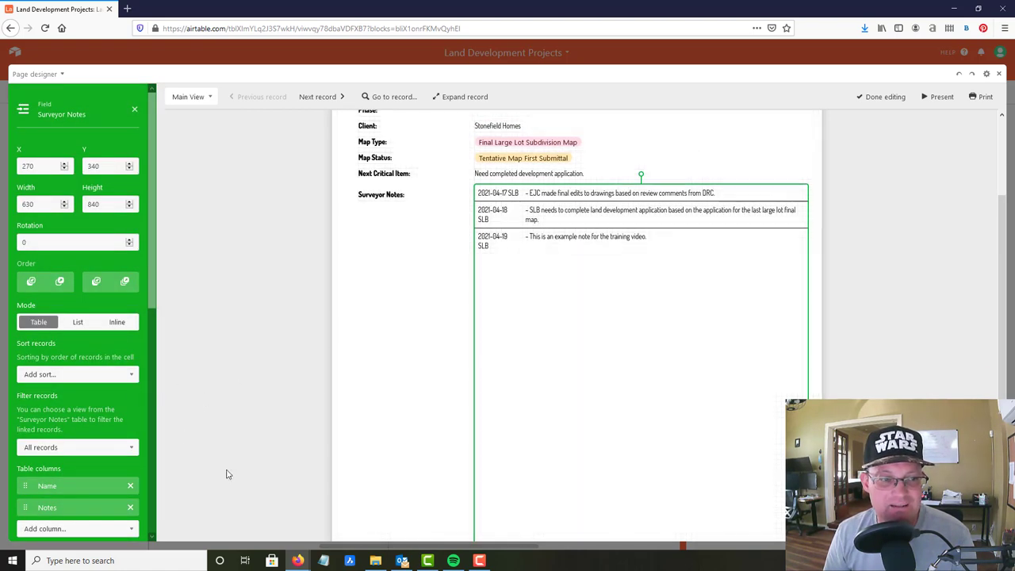
scroll(544, 382, "up", 2)
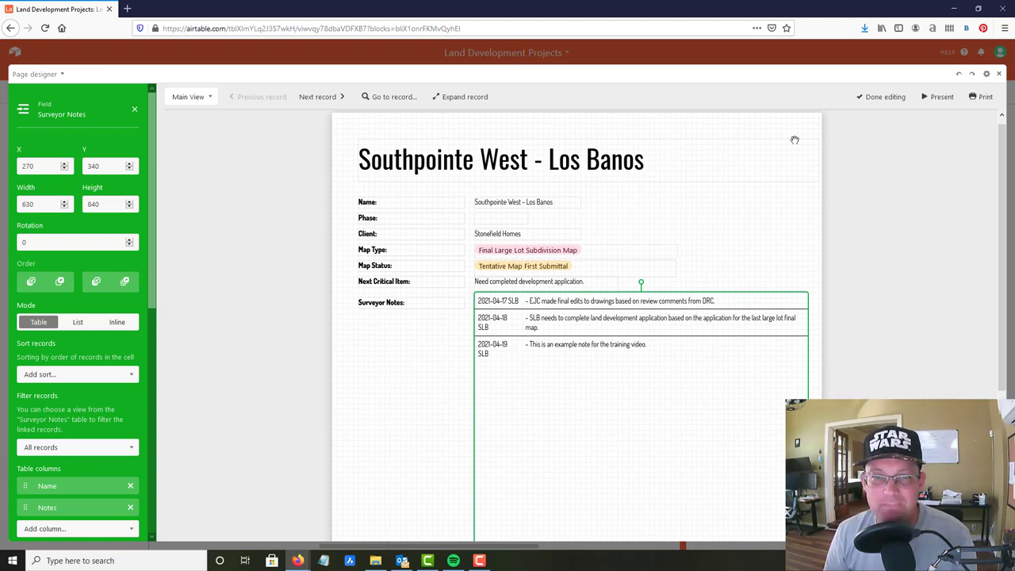
scroll(524, 269, "down", 1)
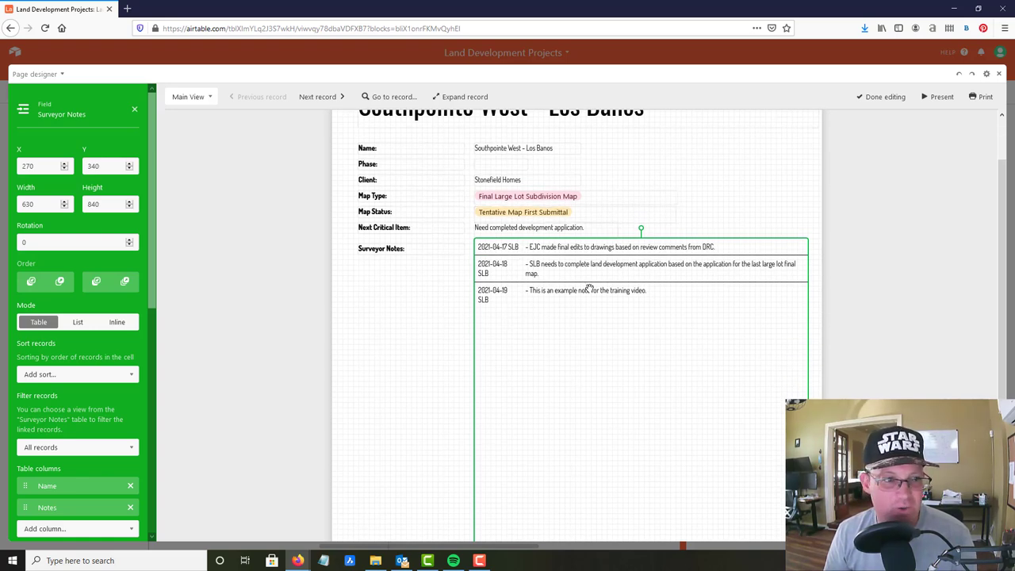
- Try the List and Inline modes on the Surveyor Notes element and restore Table mode
left_click(87, 323)
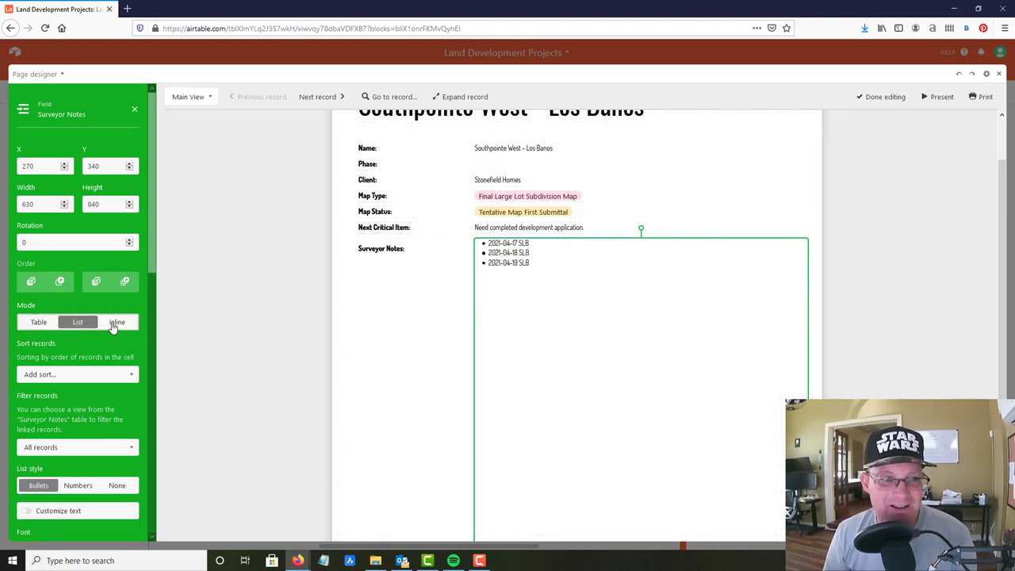
left_click(116, 323)
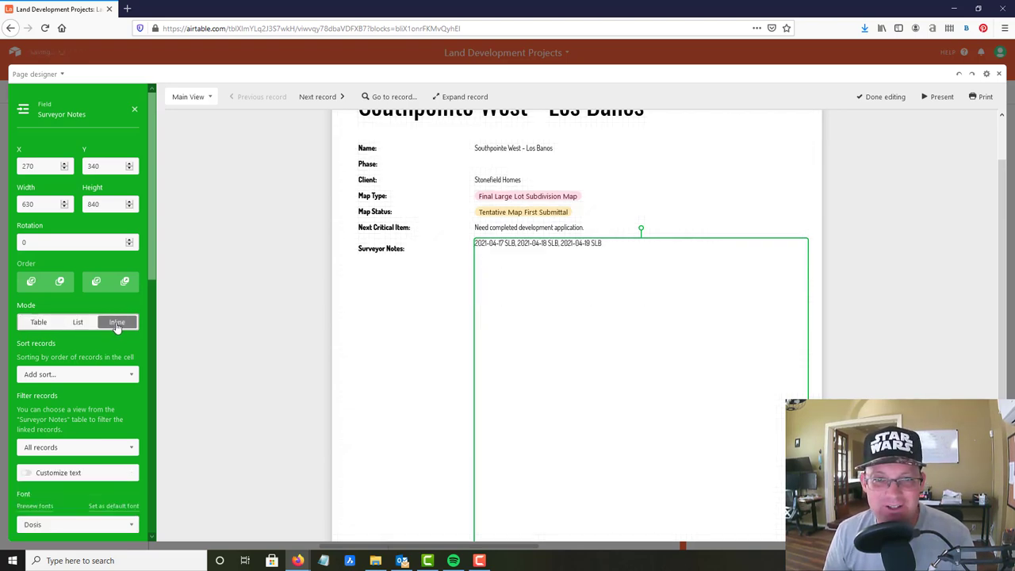
left_click(38, 322)
- Move the Surveyor Notes table slightly lower on the page layout and deselect it
left_click_drag(597, 356, 551, 320)
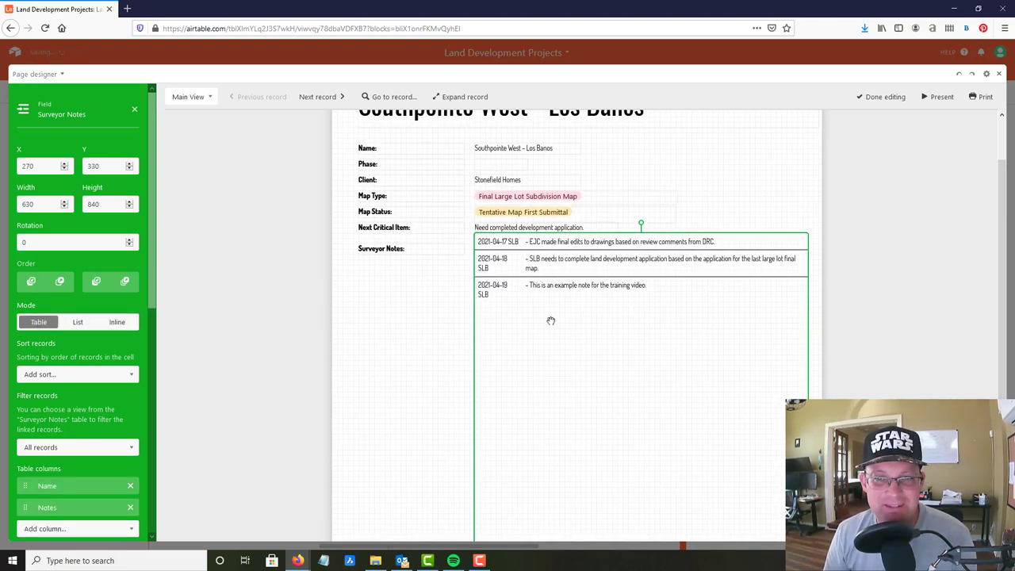
left_click_drag(548, 254, 553, 264)
left_click(421, 346)
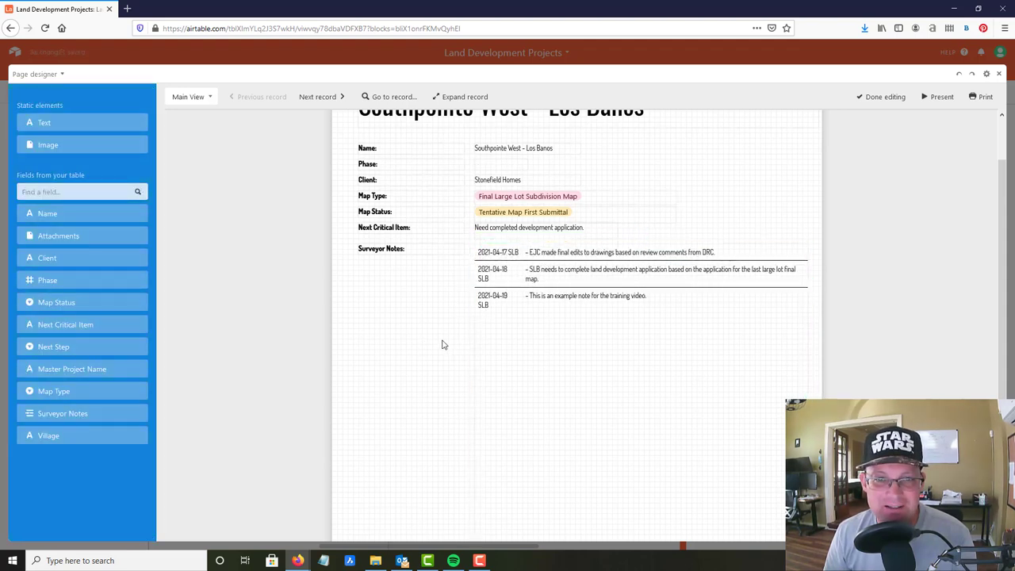
- Inspect the space reserved for surveyor notes down the full length of the Southpointe West page
left_click(555, 345)
scroll(425, 359, "down", 2)
left_click(426, 362)
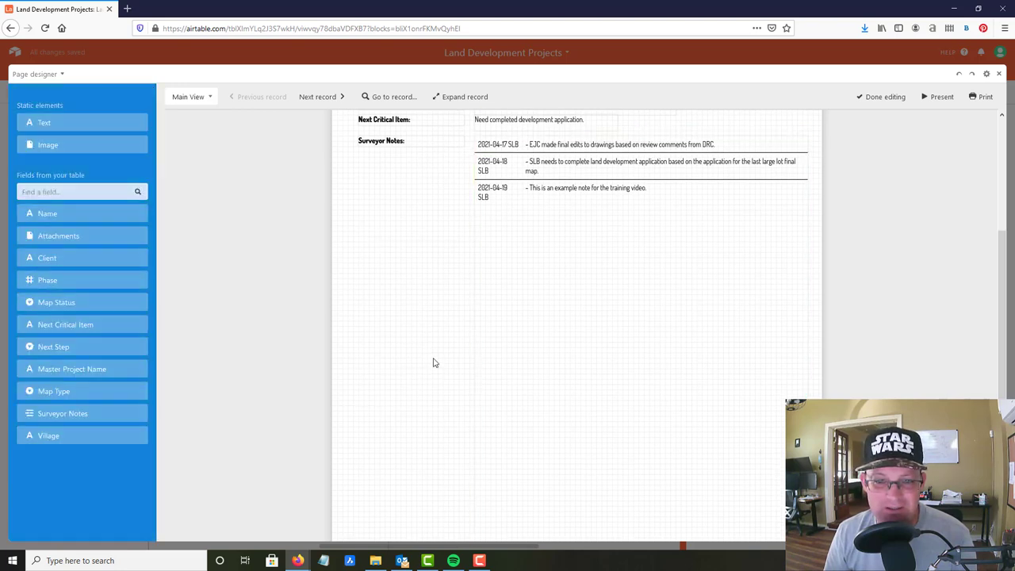
scroll(428, 362, "down", 2)
scroll(433, 359, "up", 5)
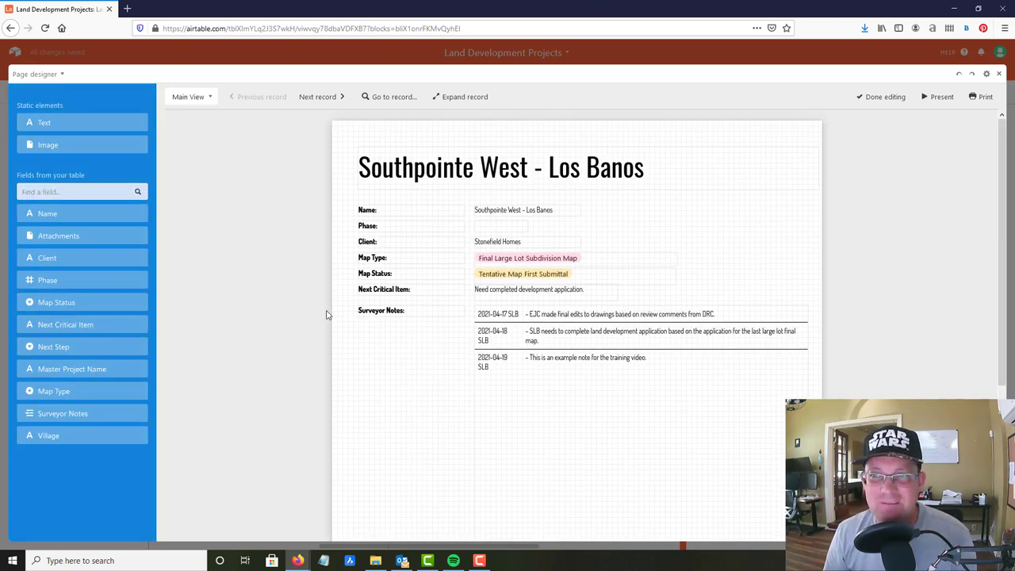
left_click(477, 442)
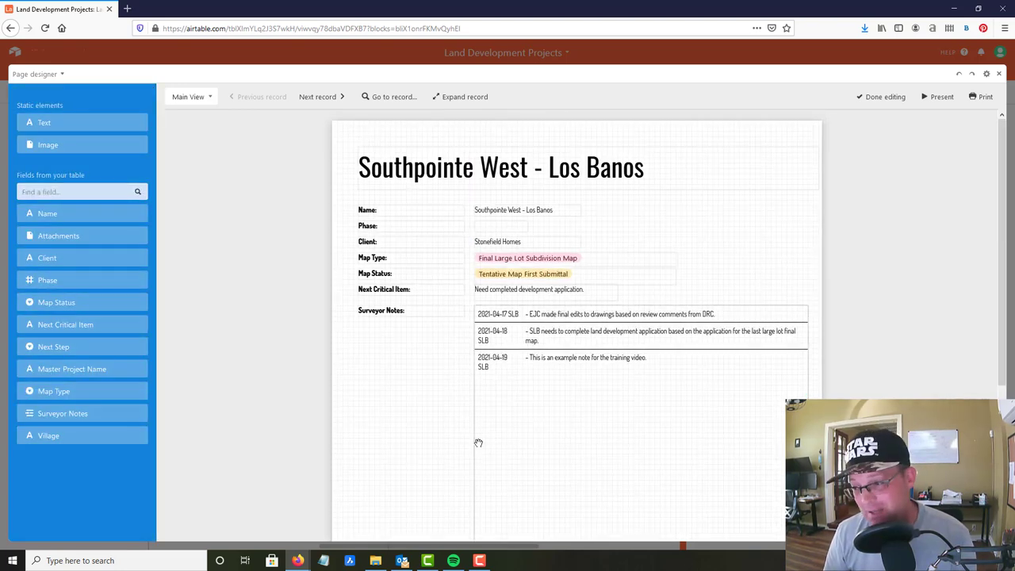
left_click(399, 413)
scroll(408, 371, "down", 3)
scroll(407, 371, "up", 3)
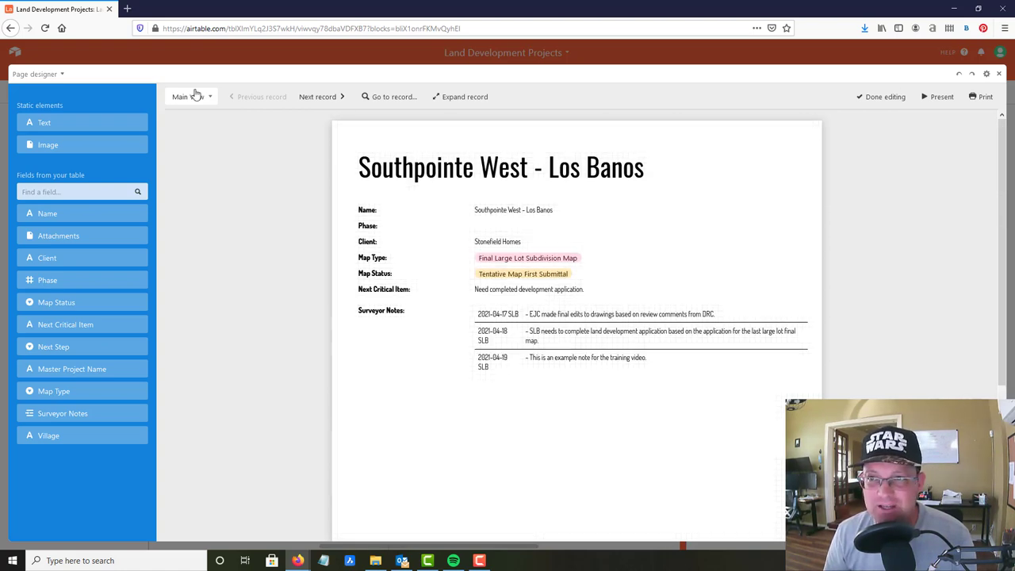
- Print the current Southpointe West record from the Page designer with best image quality, Letter paper and portrait orientation
left_click(1000, 74)
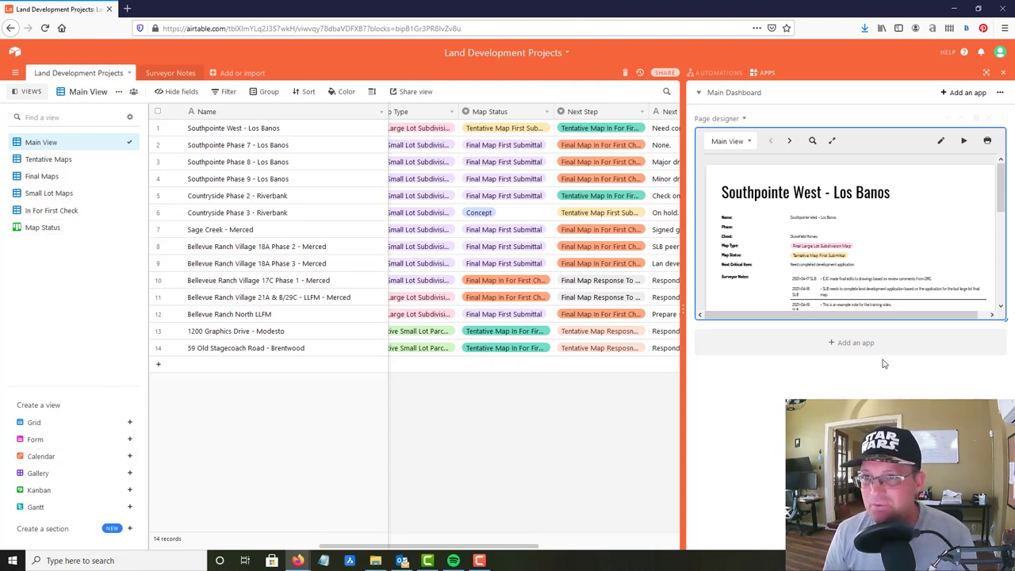
left_click(941, 140)
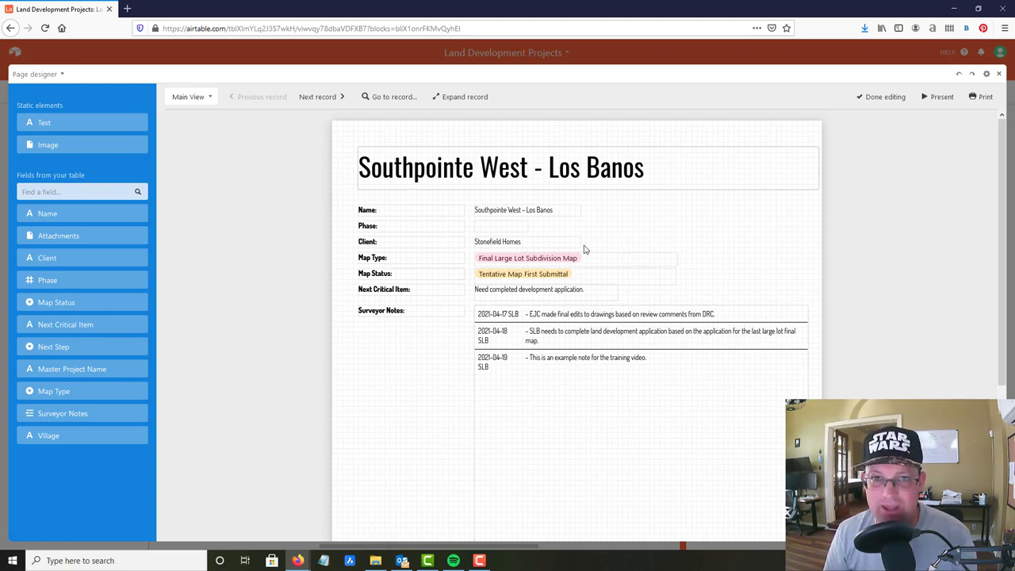
left_click(978, 97)
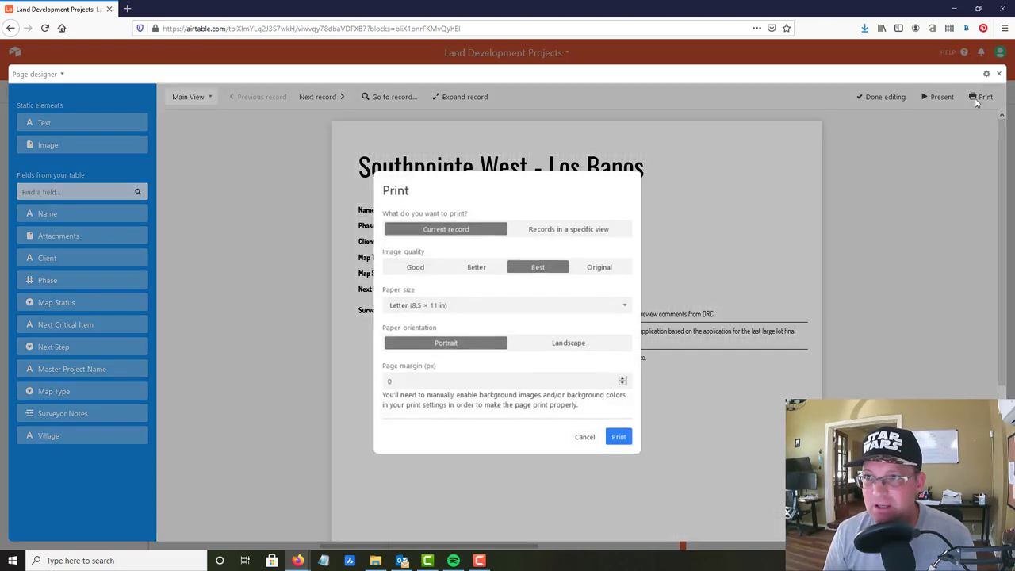
left_click(617, 435)
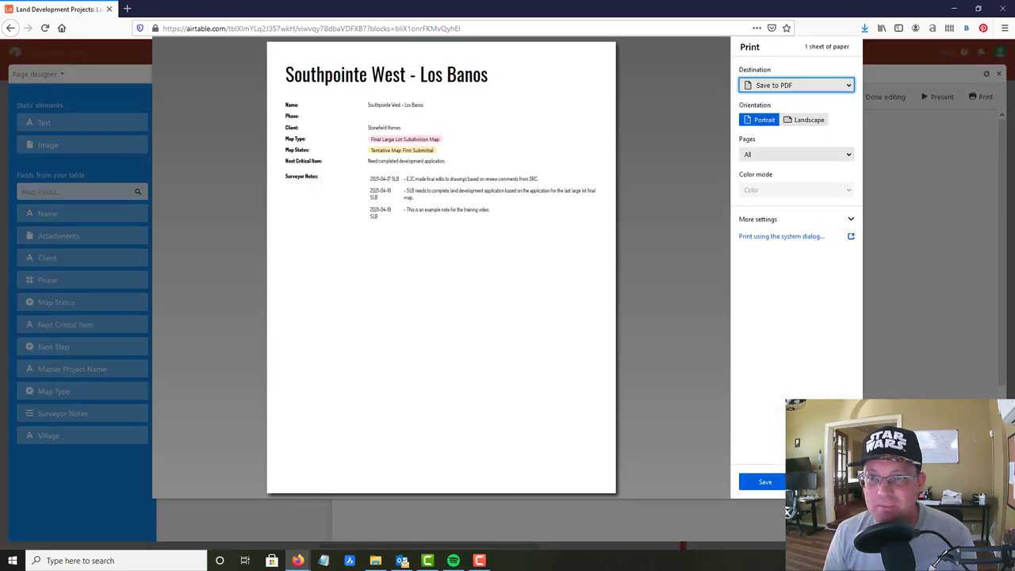
- Save the printed page as LAND DEV PROJECT REPORT.pdf in the Downloads folder
left_click(765, 481)
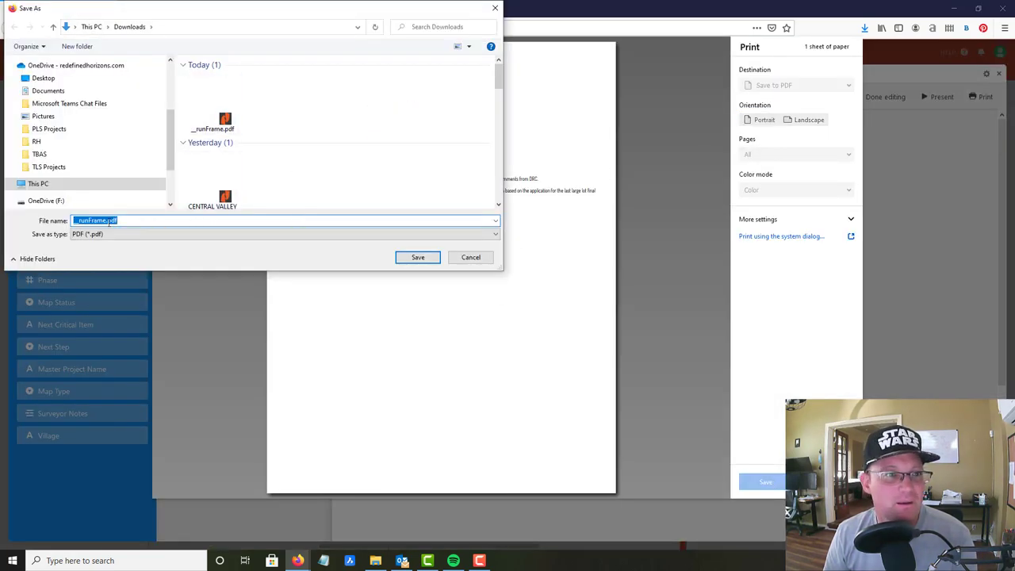
left_click(106, 220)
left_click_drag(108, 222, 36, 217)
type("LAND")
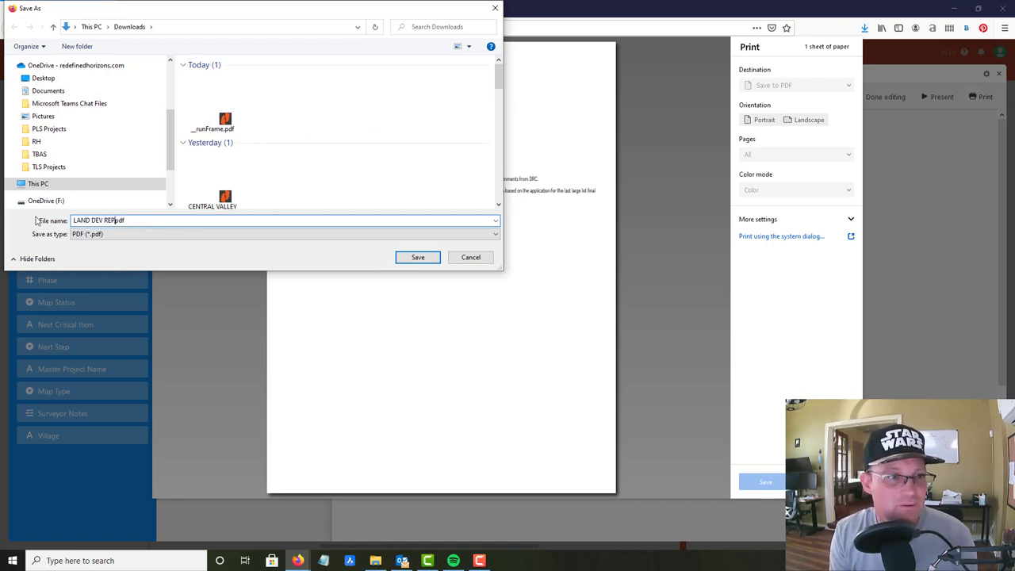
type(" DEV PROJECT REPORT")
key("ctrl+a")
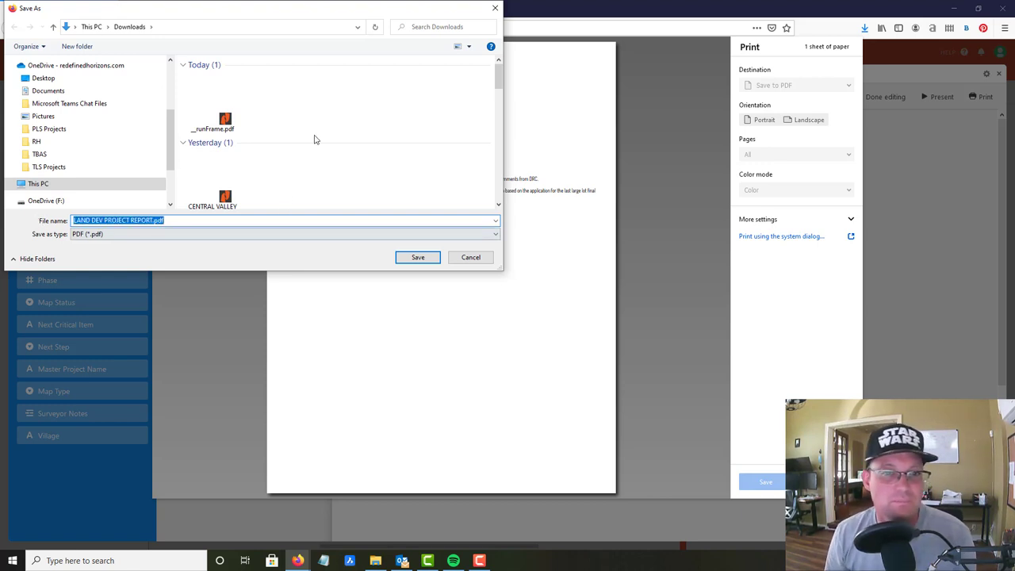
left_click(416, 258)
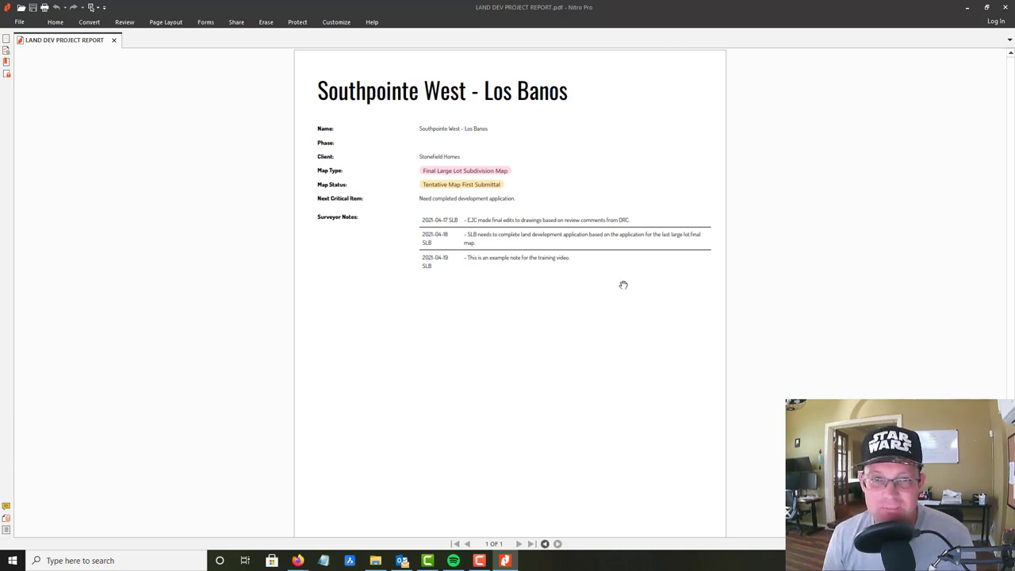
- Close the PDF report and the expanded Page designer, and look through the app's options on the Main Dashboard
left_click(1004, 8)
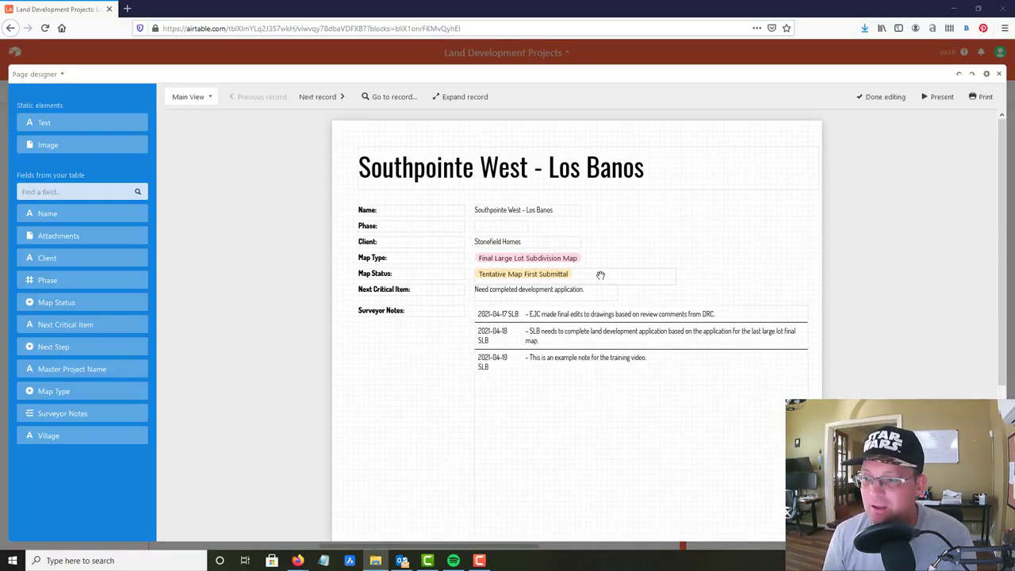
left_click(999, 74)
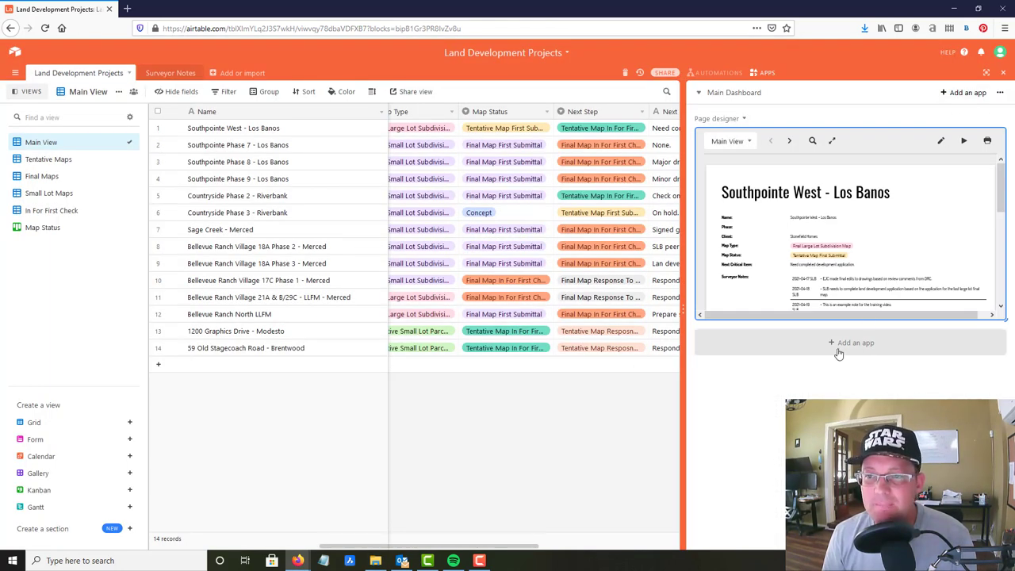
left_click(730, 119)
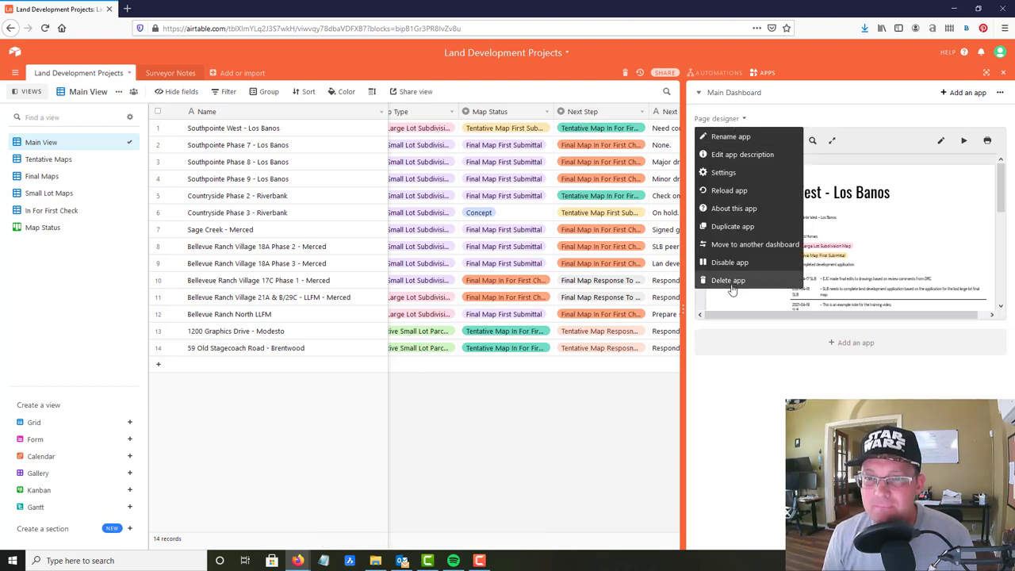
left_click(839, 345)
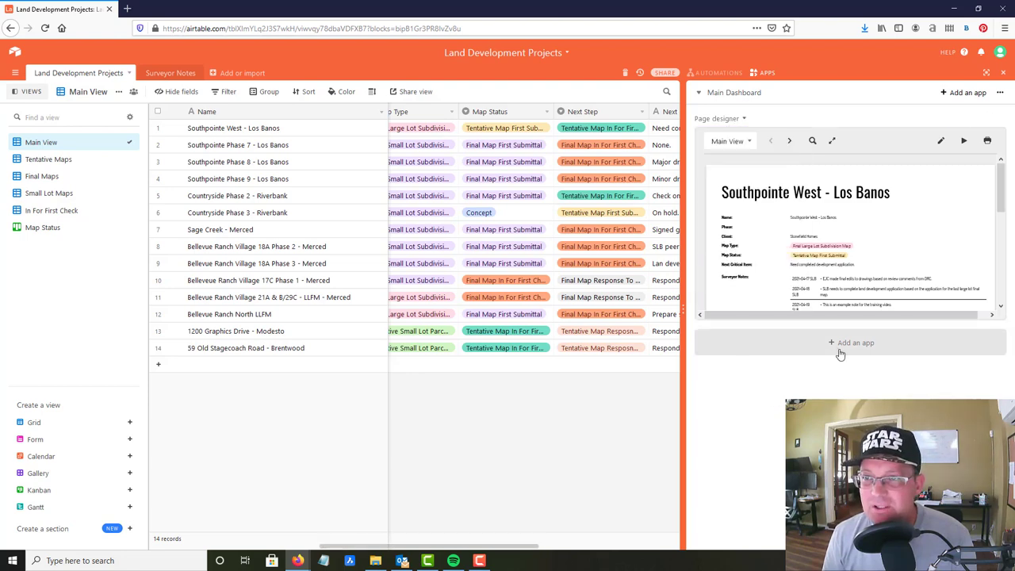
- Add a second Page designer app from the marketplace, using the Land Development Projects table with Letter size and portrait orientation
left_click(840, 353)
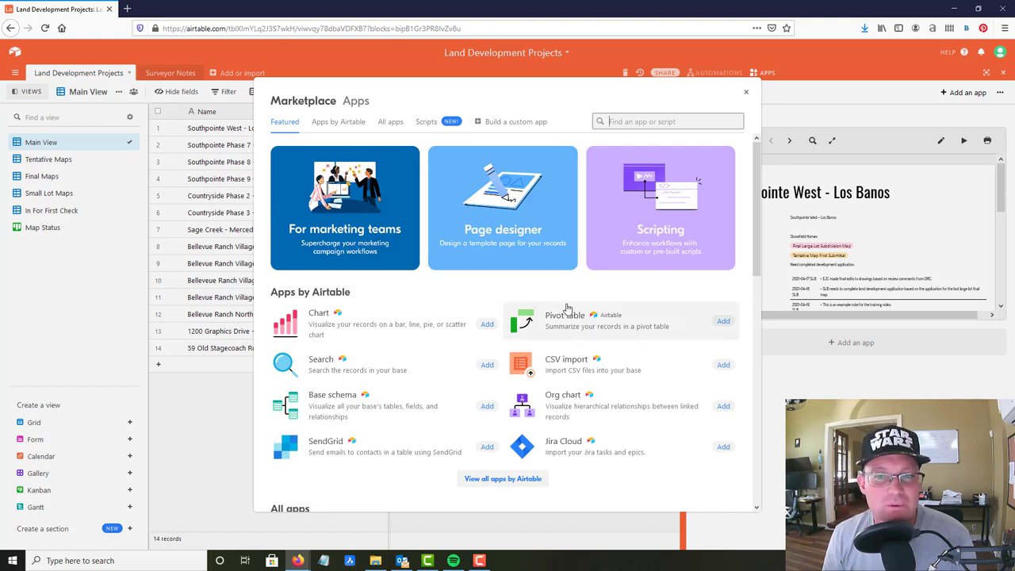
type("PAGE")
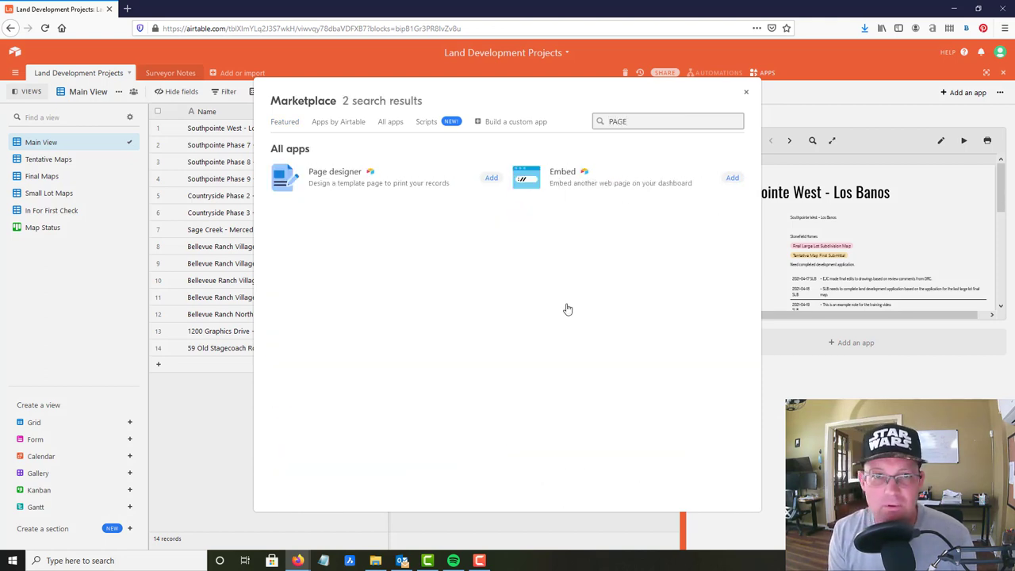
left_click(376, 186)
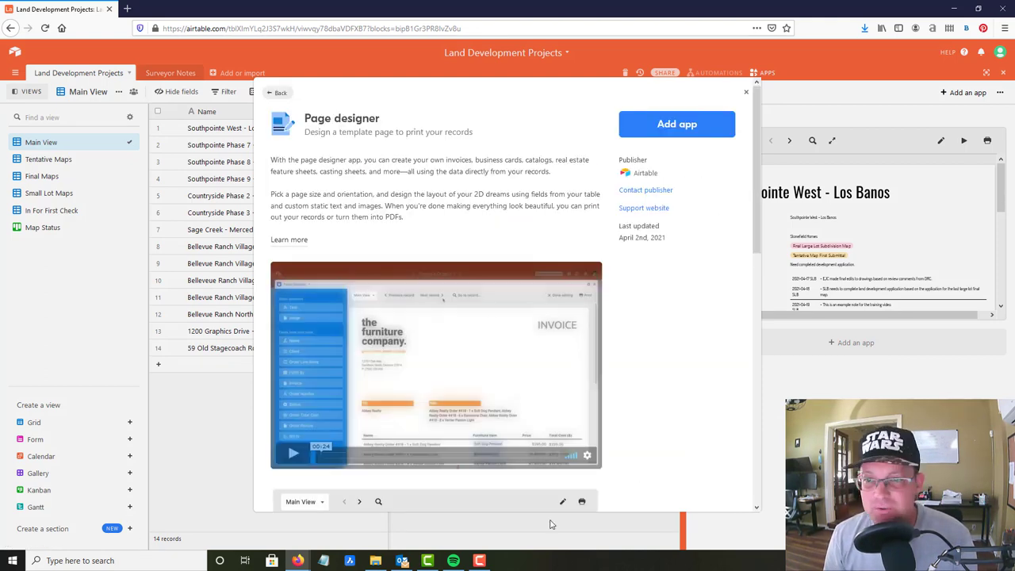
left_click(701, 127)
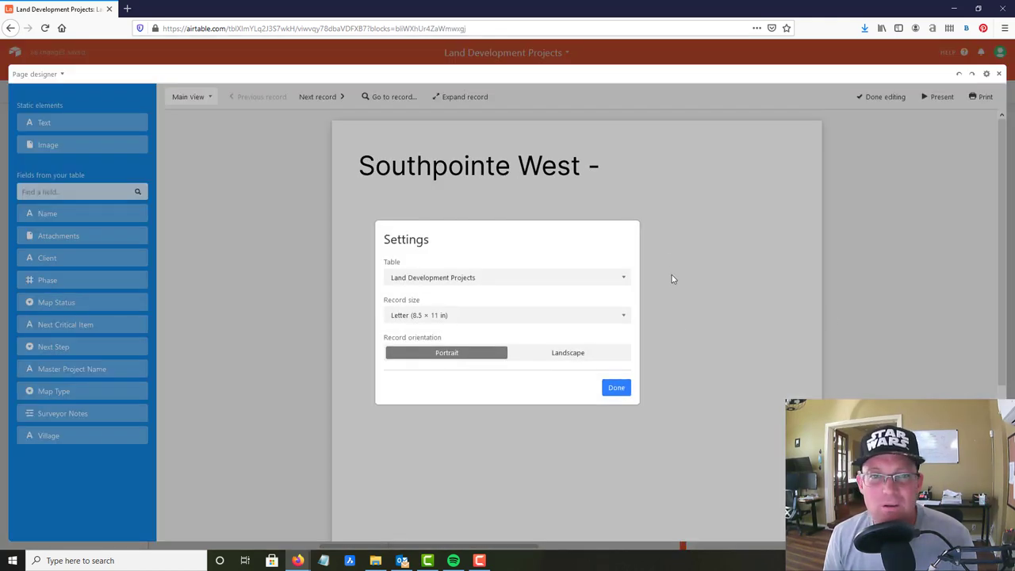
left_click(616, 387)
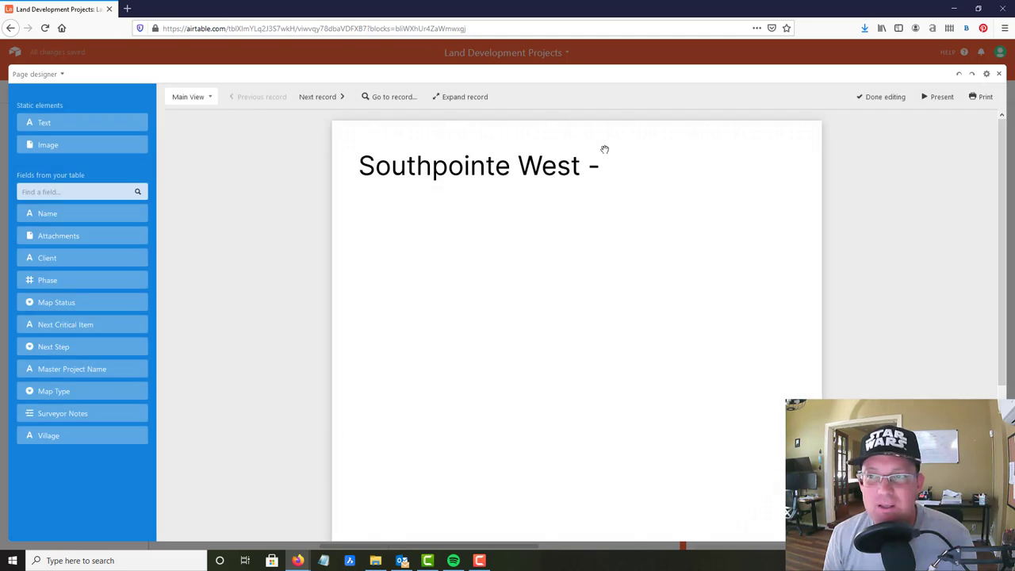
- Review the second Page designer's layout editor and its table, record size and orientation settings, then return to the dashboard
left_click(998, 73)
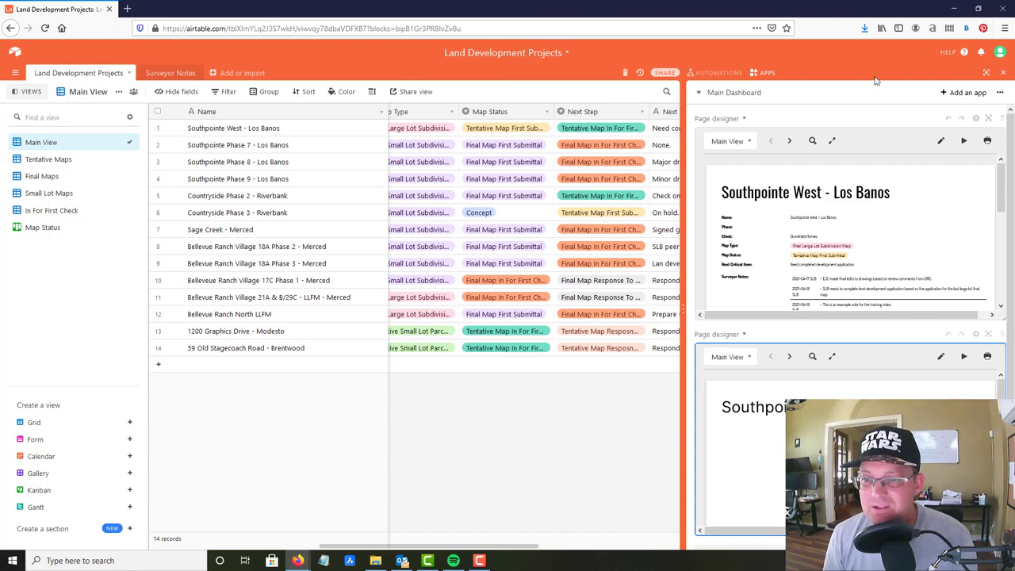
left_click(942, 357)
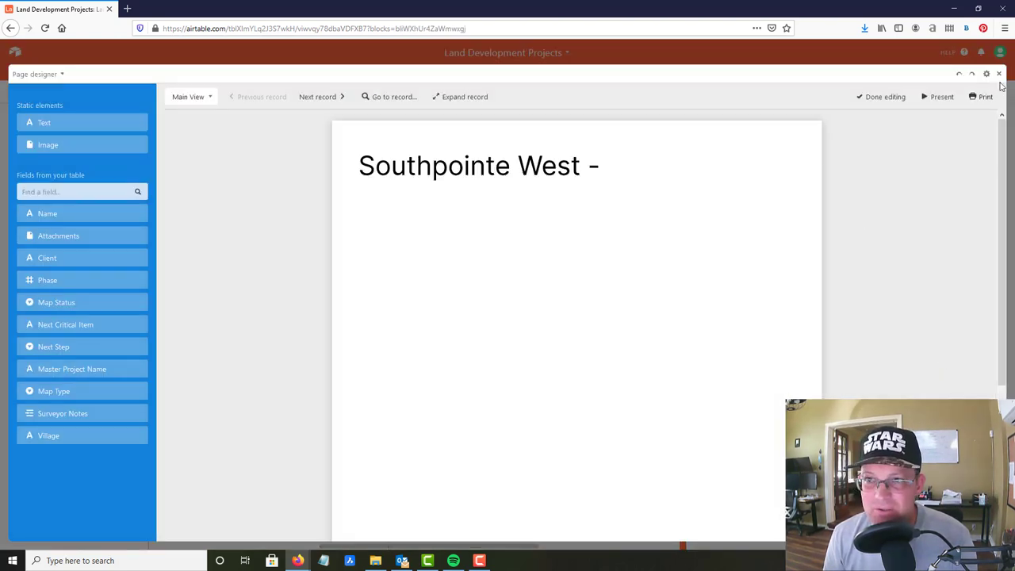
left_click(1000, 74)
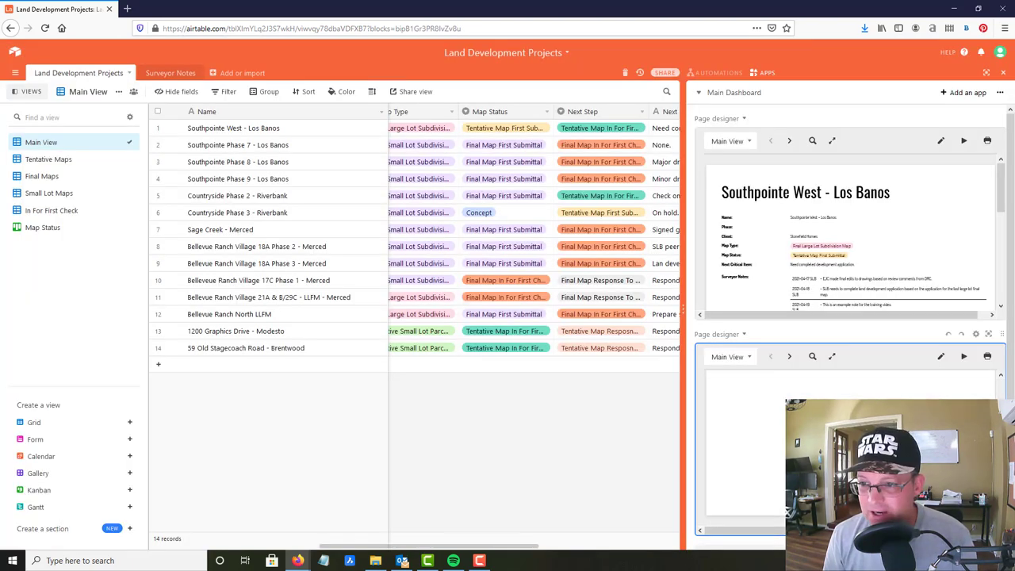
left_click(976, 334)
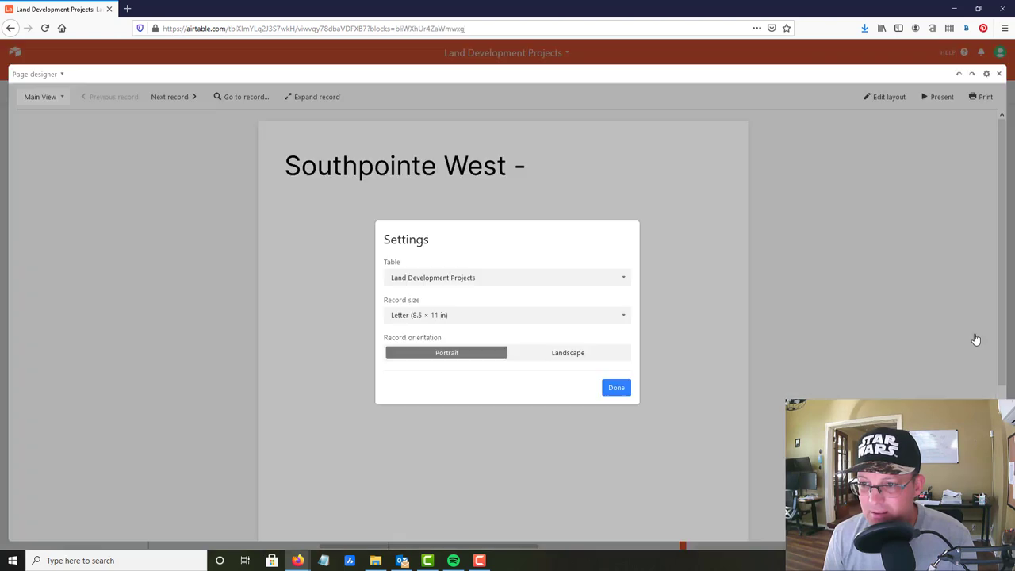
left_click(623, 389)
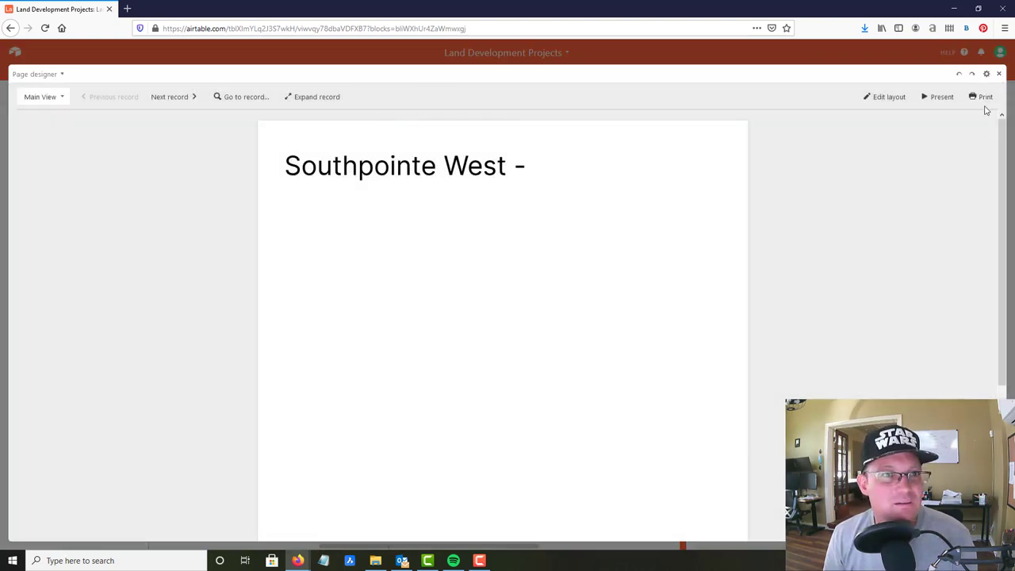
left_click(987, 74)
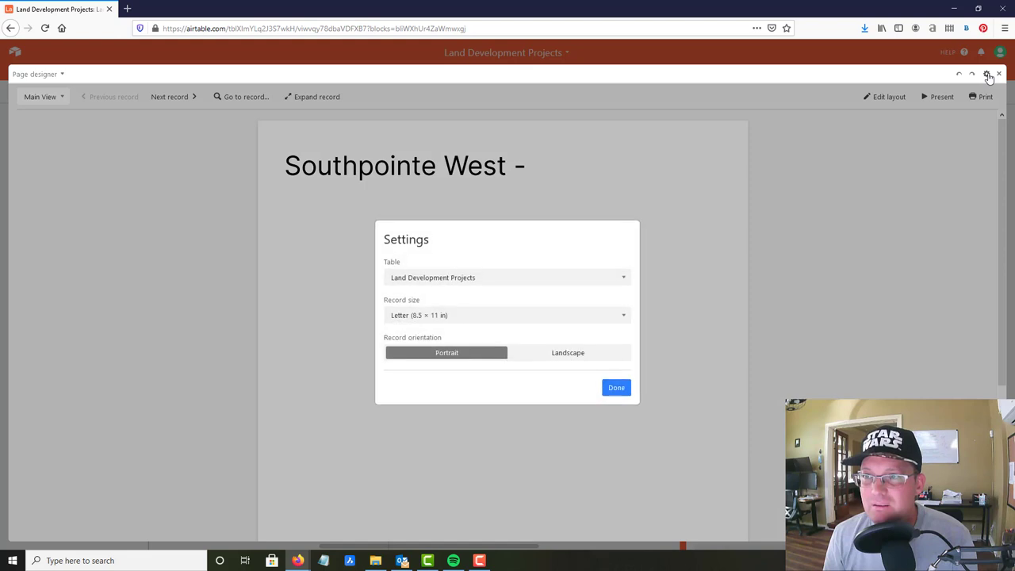
left_click(620, 391)
left_click(999, 74)
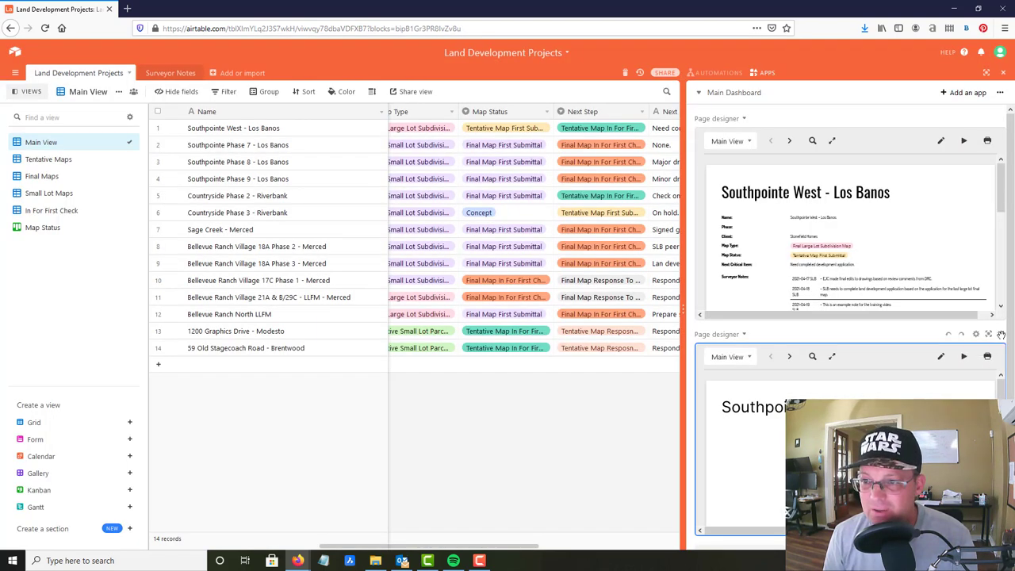
- Delete the second Page designer app from the Main Dashboard
left_click_drag(1001, 334, 888, 345)
left_click(744, 334)
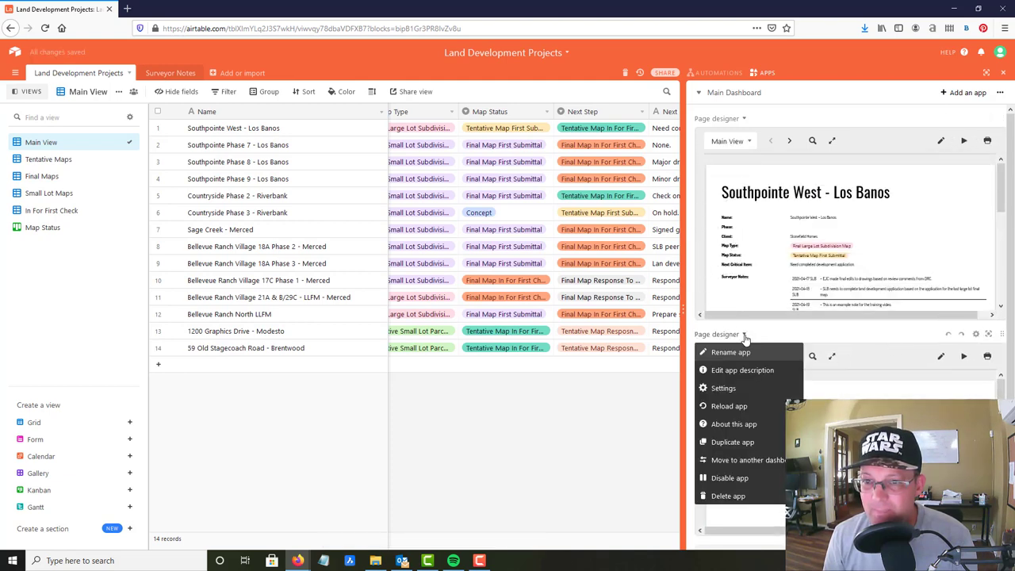
left_click(727, 496)
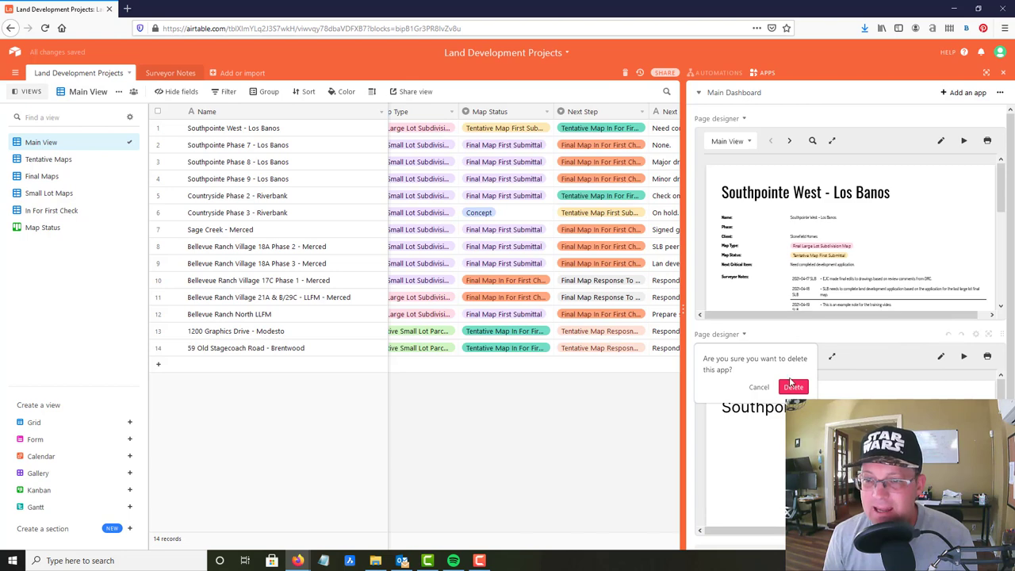
left_click(792, 387)
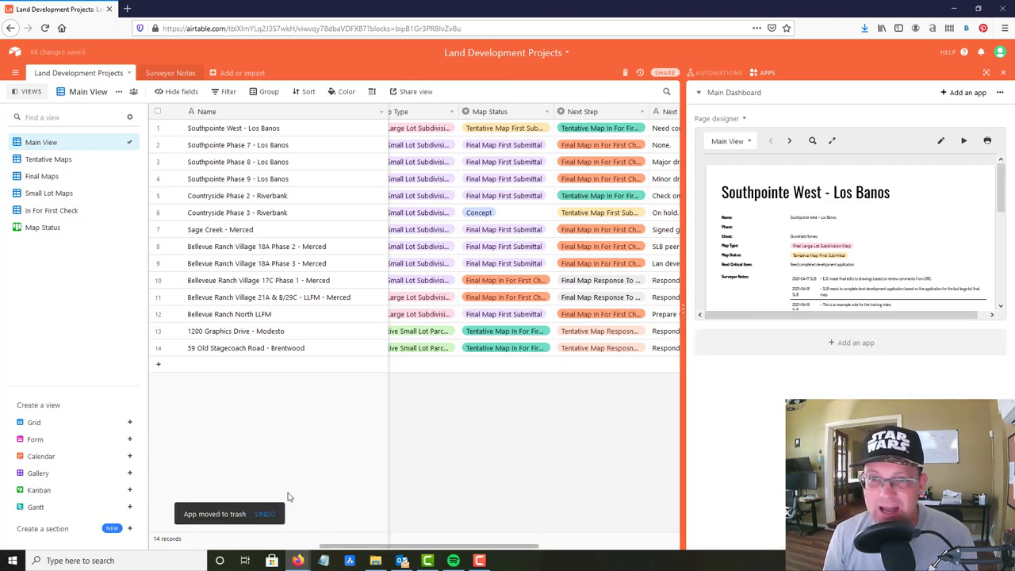
- Examine the field types available for a new field after Surveyor Notes, and cancel without adding one
left_click_drag(377, 547, 591, 558)
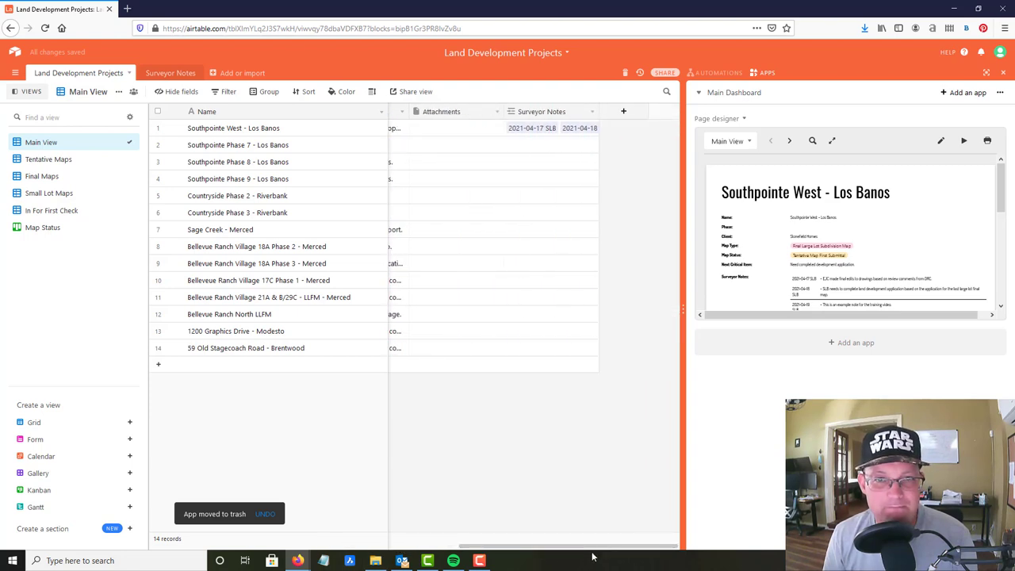
left_click(623, 115)
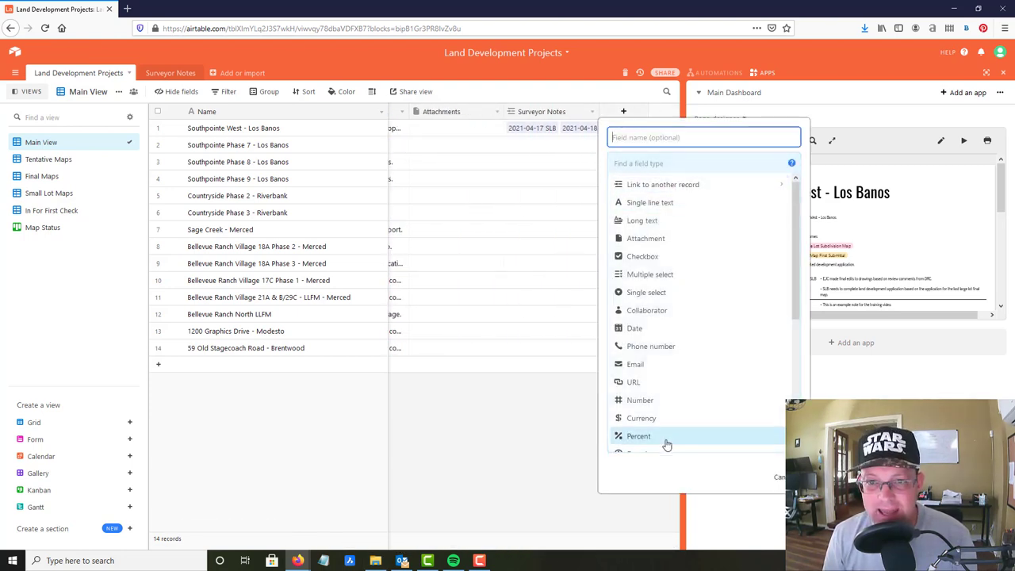
scroll(666, 444, "down", 3)
scroll(665, 435, "down", 1)
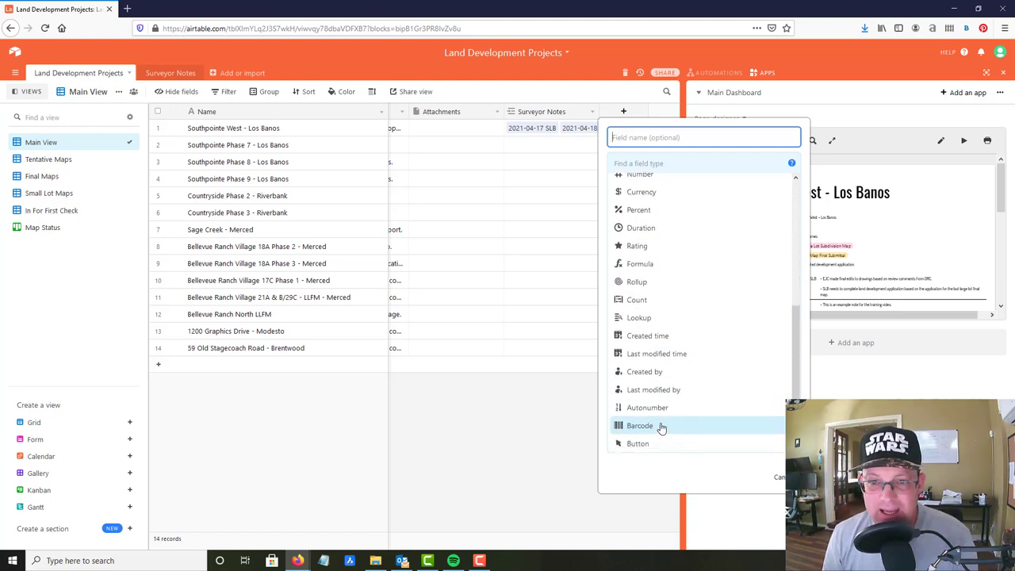
scroll(662, 428, "up", 1)
scroll(662, 428, "up", 3)
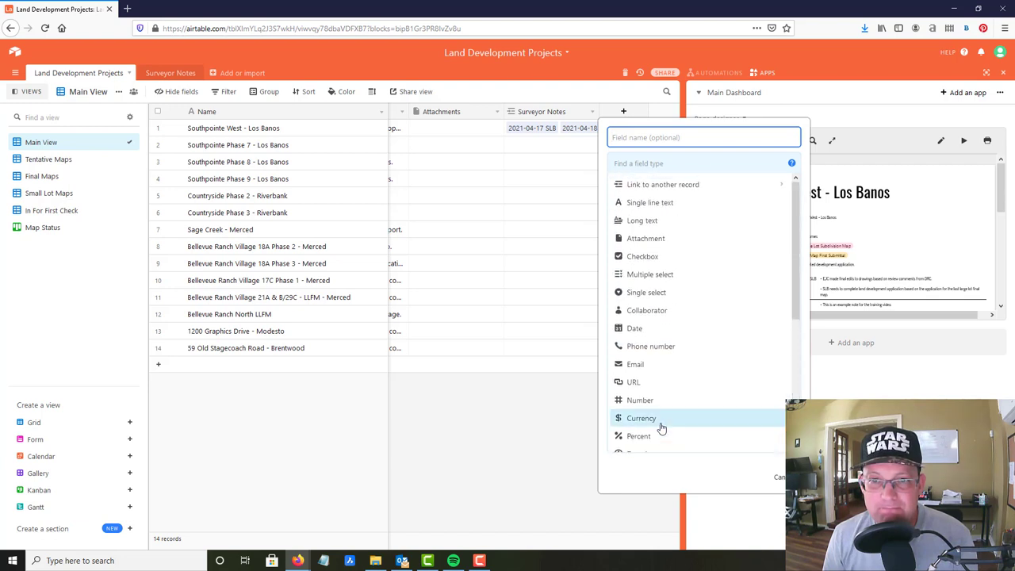
scroll(661, 425, "down", 4)
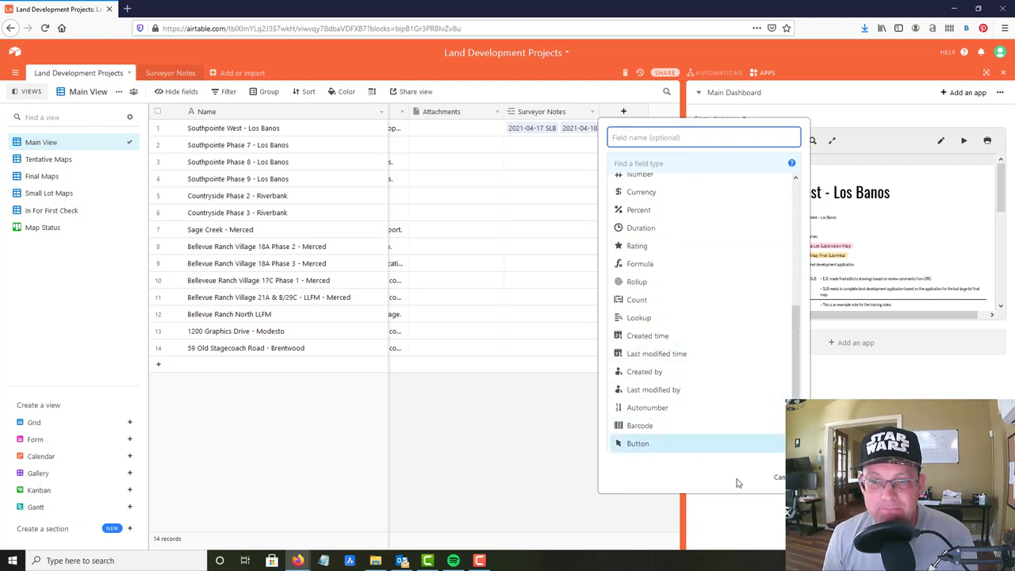
left_click(778, 477)
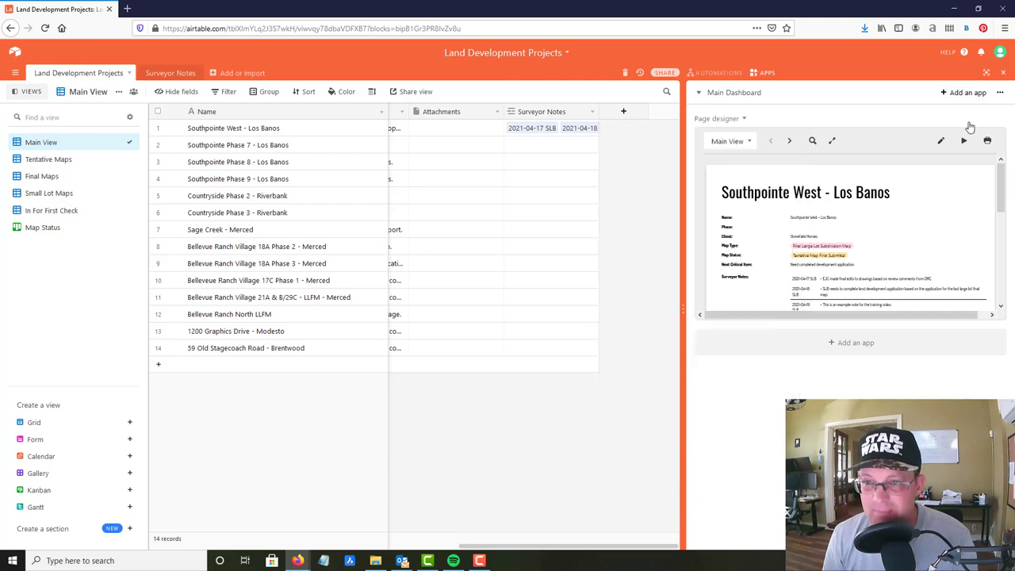
- Search the app marketplace for "Map"
left_click(972, 93)
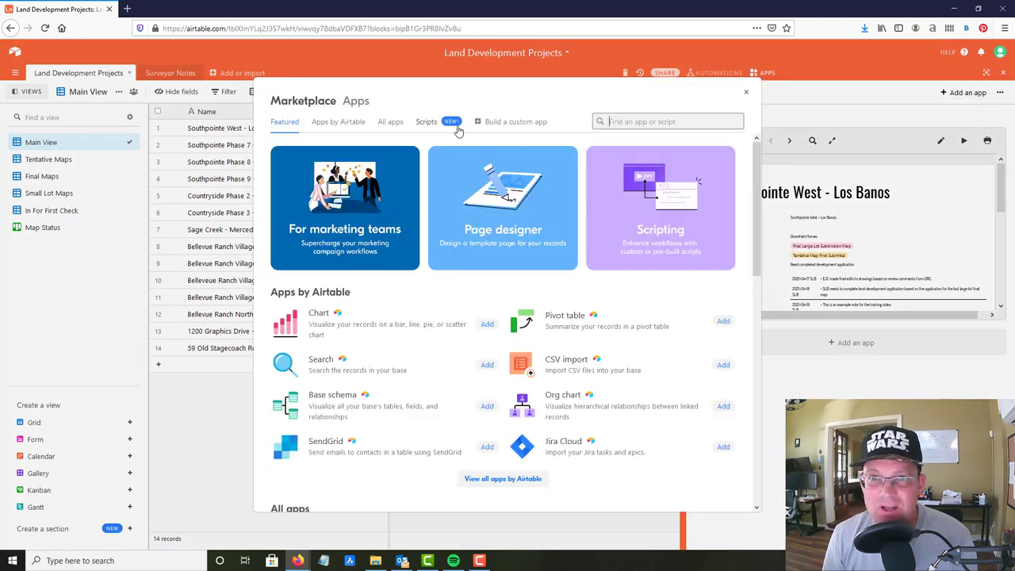
left_click(690, 121)
type("MAOP")
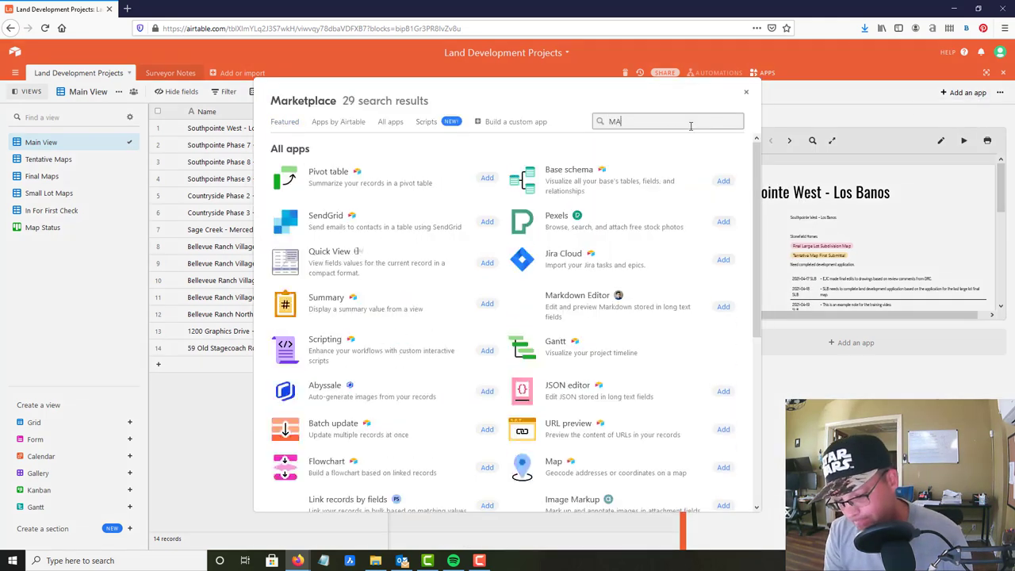
key("BackSpace")
key("BackSpace")
key("BackSpace")
type("so")
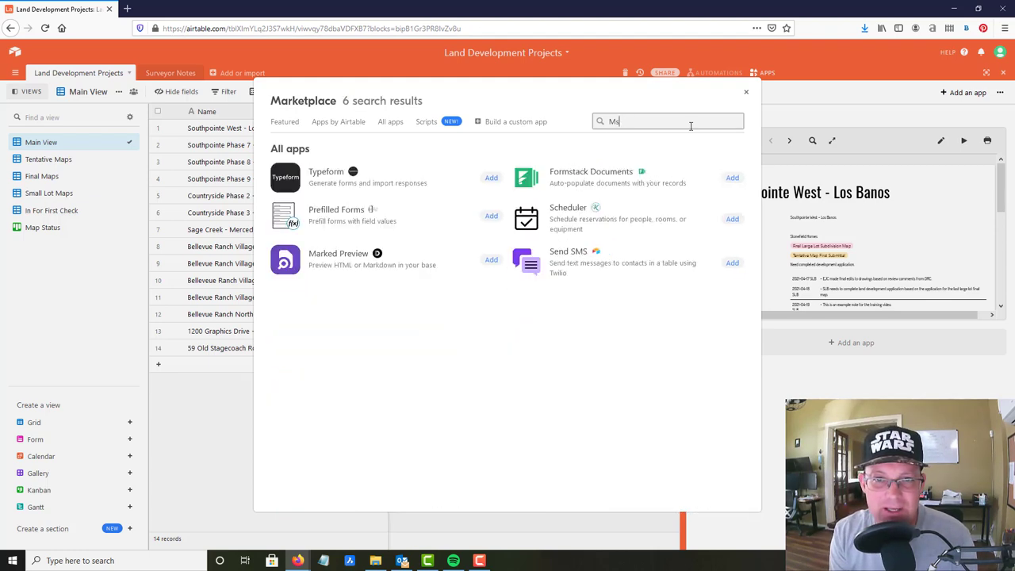
key("BackSpace")
key("BackSpace")
type("ao")
key("BackSpace")
type("p")
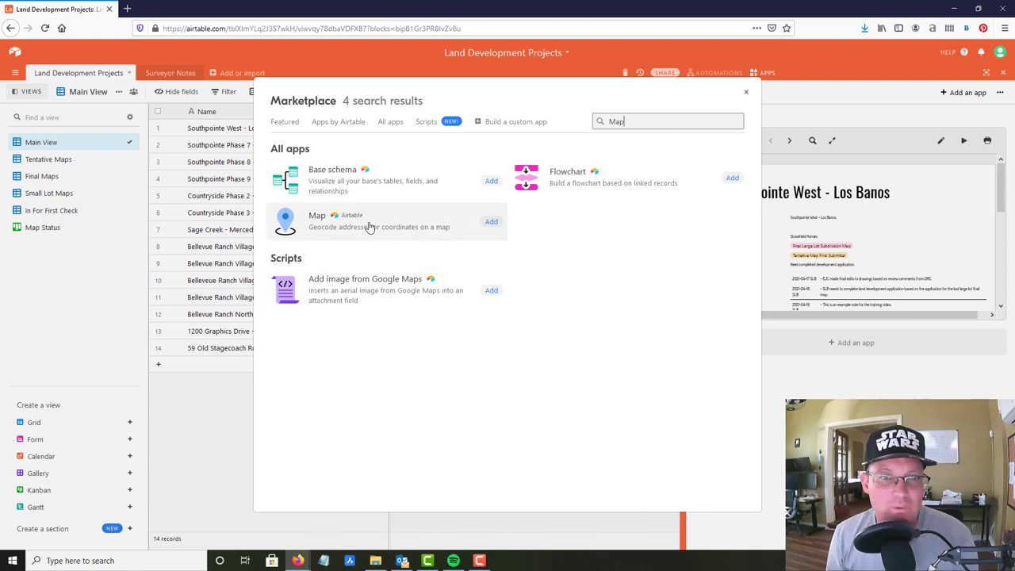
- Add Airtable's Map app to the Main Dashboard, start its setup, and close the Google API key instructions without entering a key
left_click(370, 226)
left_click(658, 133)
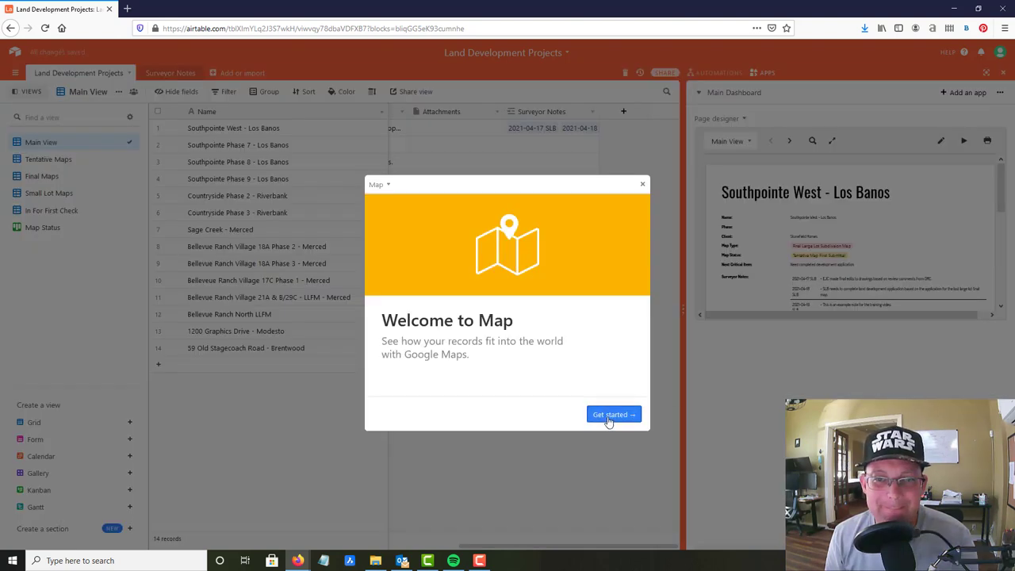
left_click(610, 415)
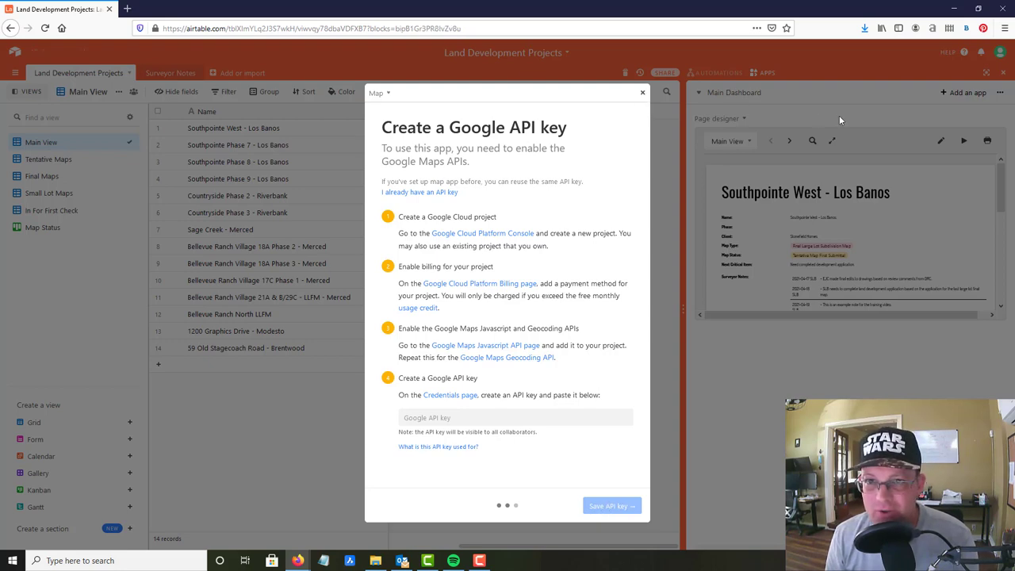
left_click(642, 92)
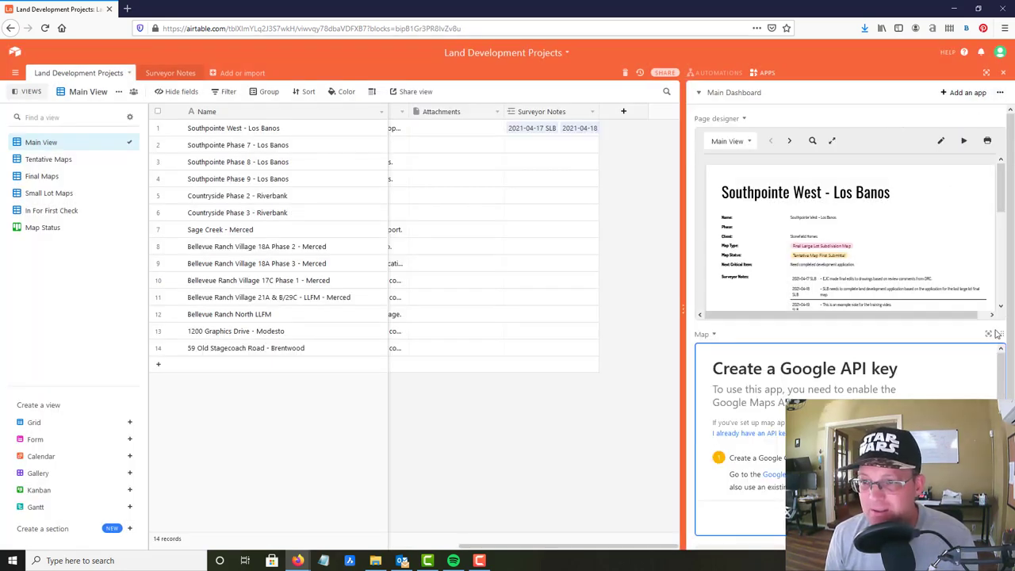
- Delete the Map app from the Main Dashboard
left_click(714, 335)
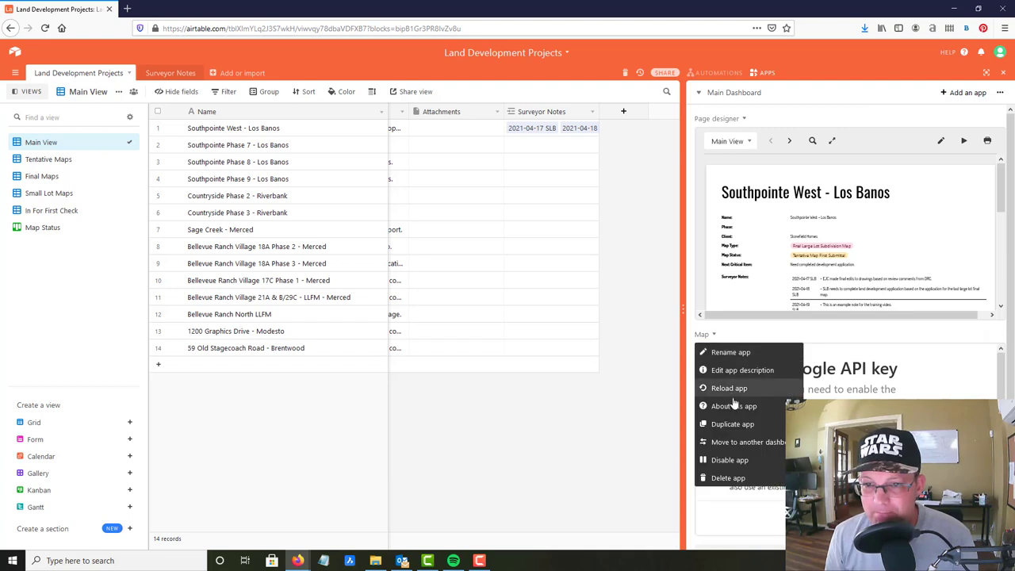
left_click(727, 478)
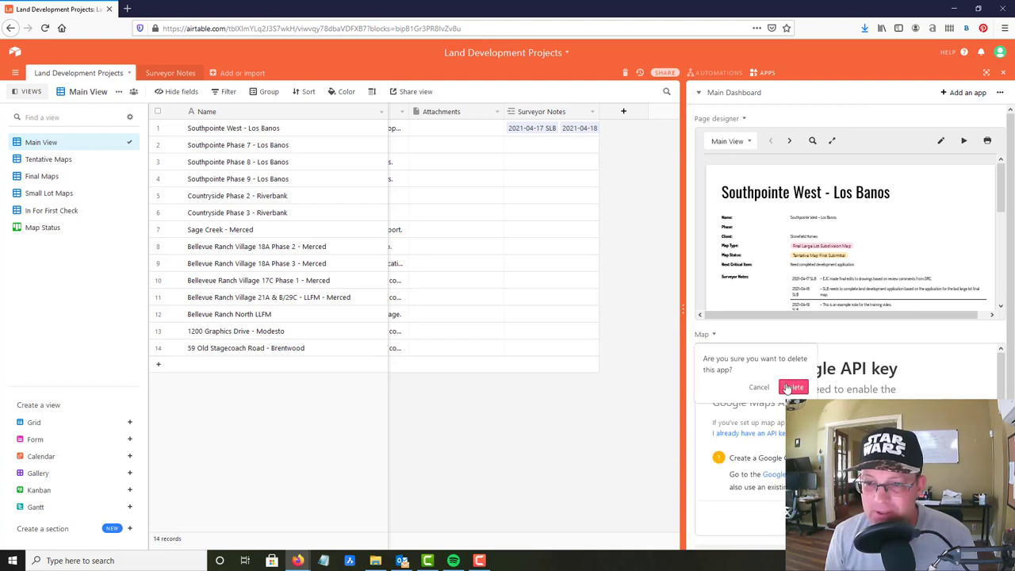
left_click(792, 388)
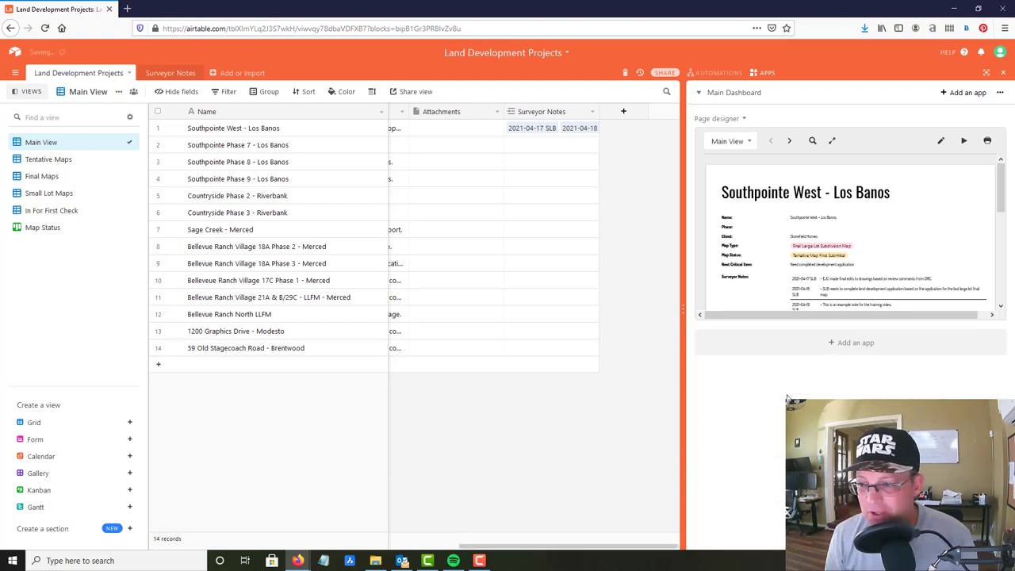
- Examine the featured marketplace listings, including the apps by Airtable, all apps, scripts and open source apps
left_click(977, 93)
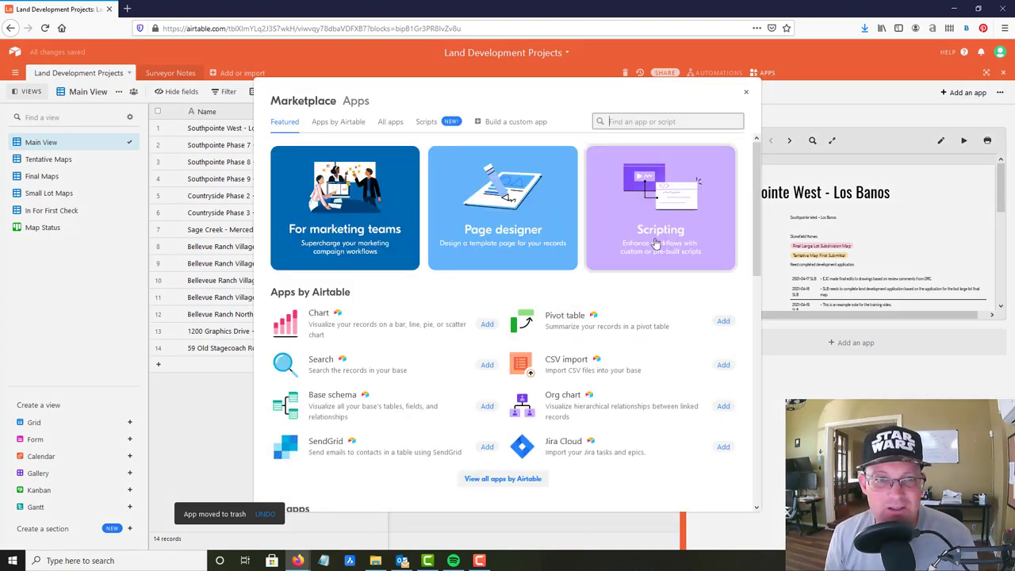
scroll(658, 182, "down", 1)
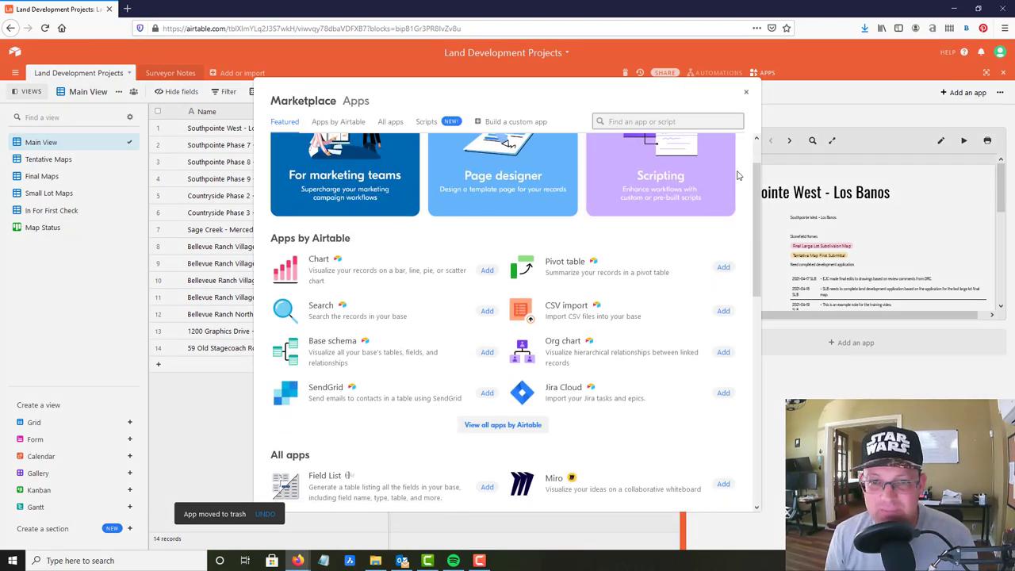
scroll(647, 204, "down", 2)
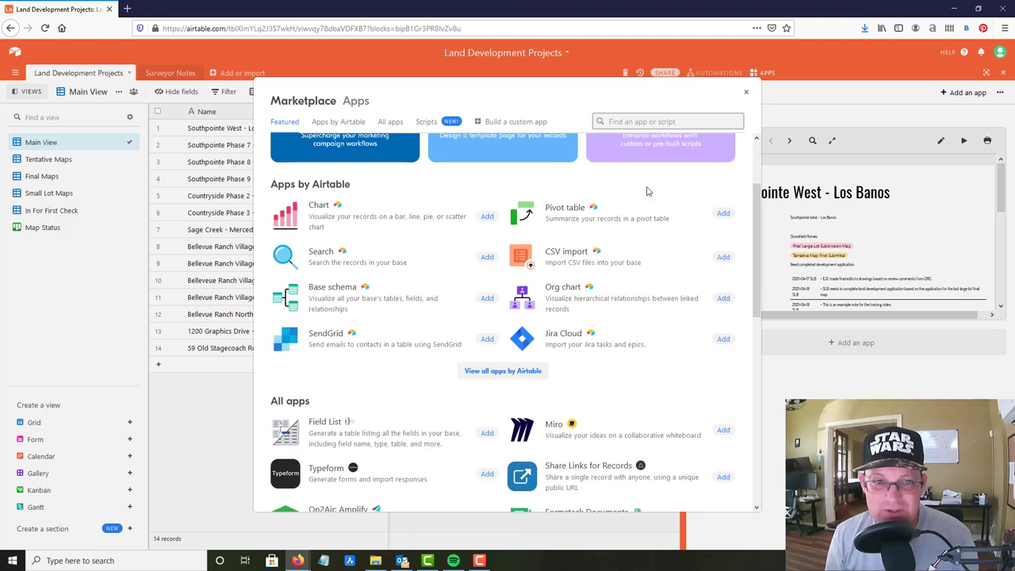
scroll(647, 191, "down", 2)
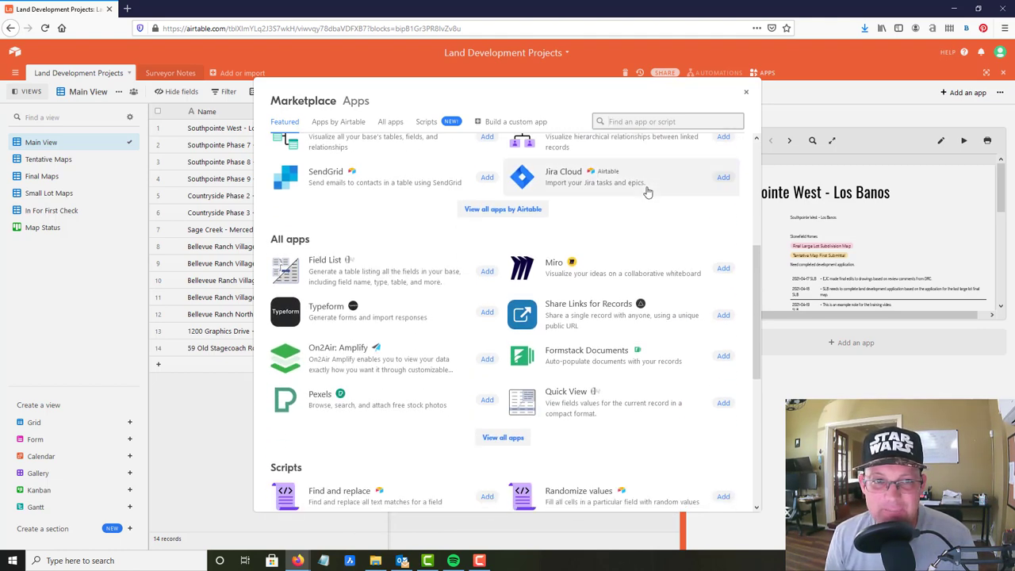
scroll(646, 191, "down", 5)
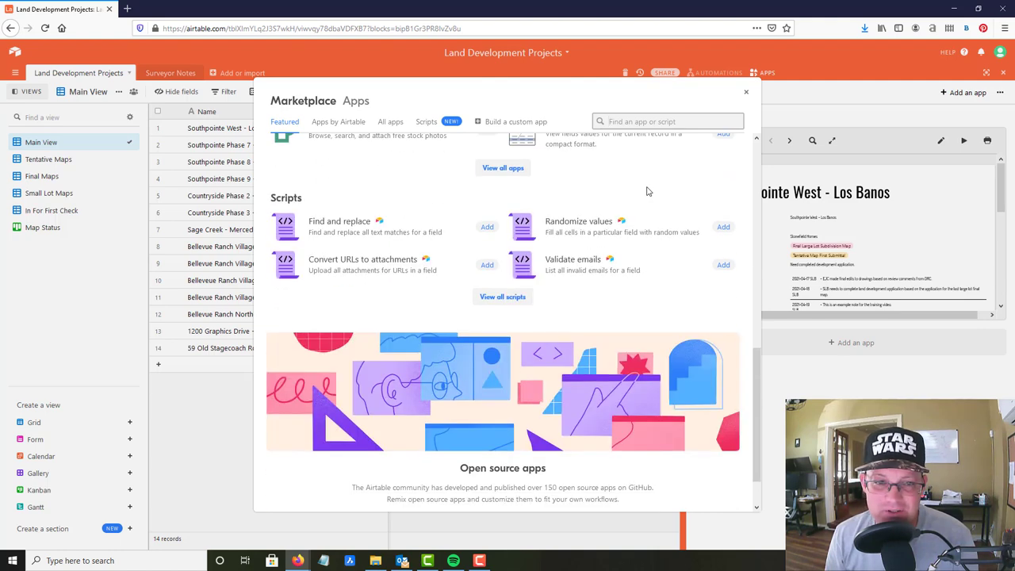
scroll(646, 190, "down", 1)
scroll(650, 206, "up", 10)
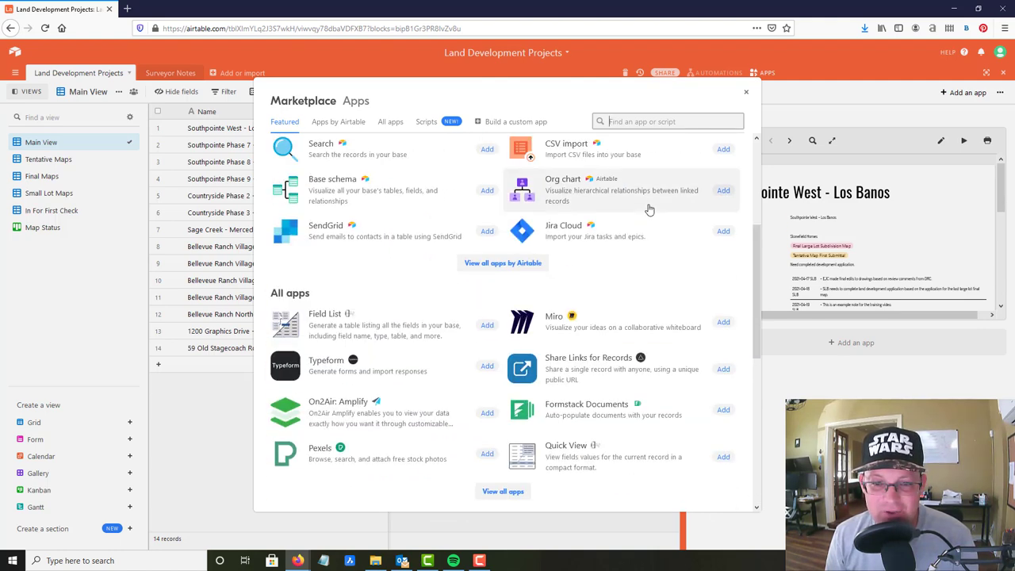